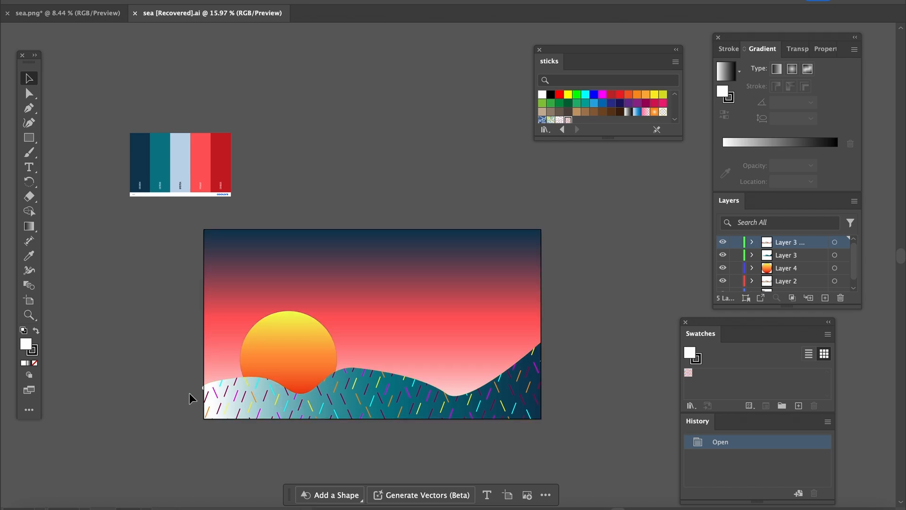
Separate the Stroke panel from the Gradient group so that it floats on its own.
left_click(227, 395)
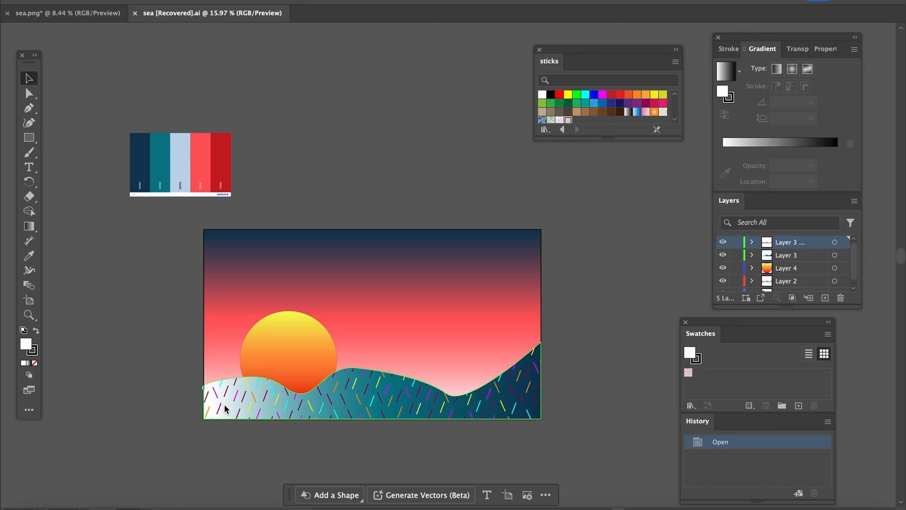
left_click(392, 141)
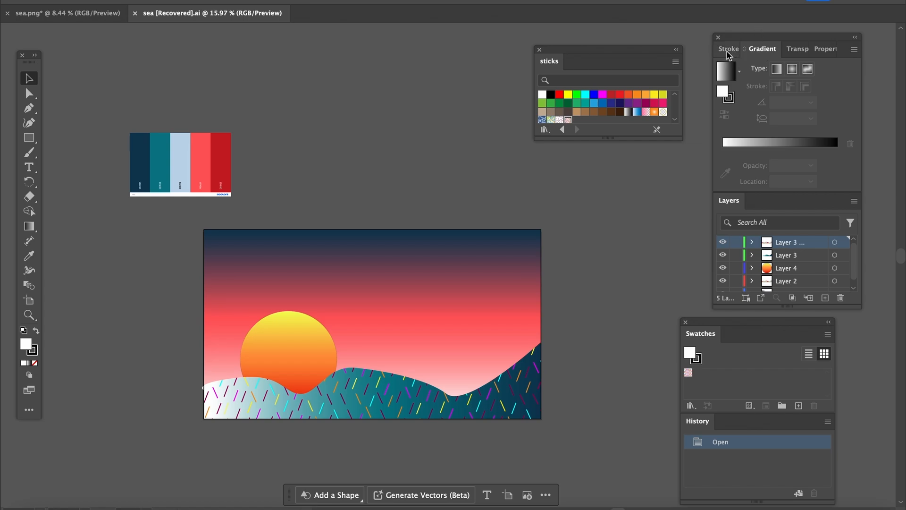
mouse_move(727, 52)
left_mouse_down()
mouse_move(693, 63)
mouse_move(732, 61)
mouse_move(651, 117)
mouse_move(684, 72)
mouse_move(697, 101)
mouse_move(651, 139)
mouse_move(634, 169)
left_mouse_up()
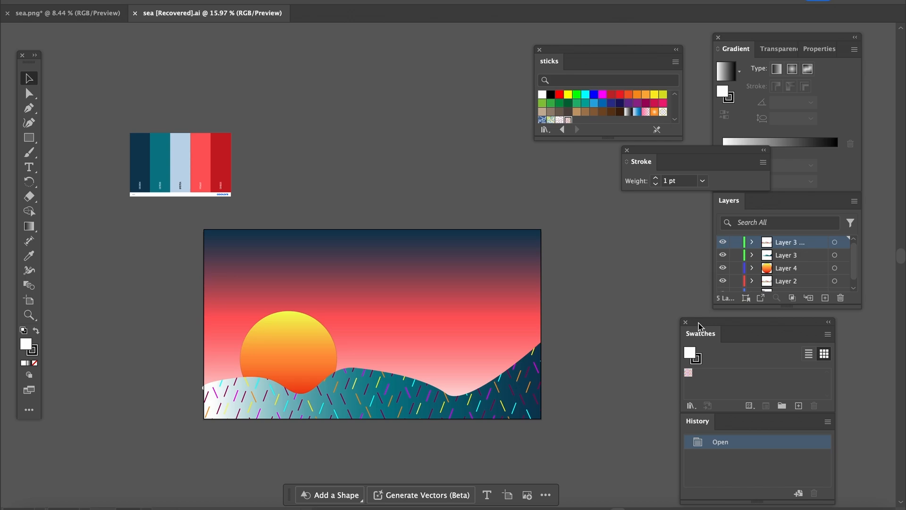
Open the Ancient swatch library from Art History and the user-defined sticks swatch library.
left_click(691, 406)
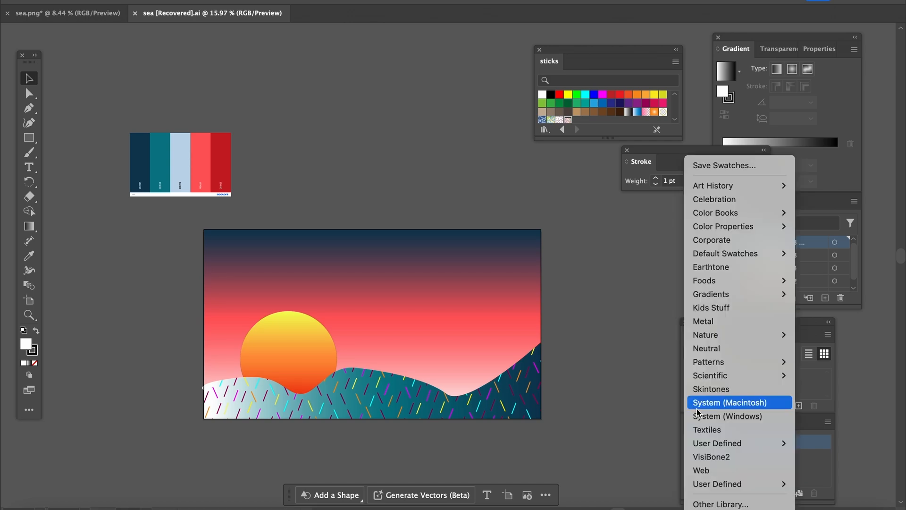
mouse_move(710, 192)
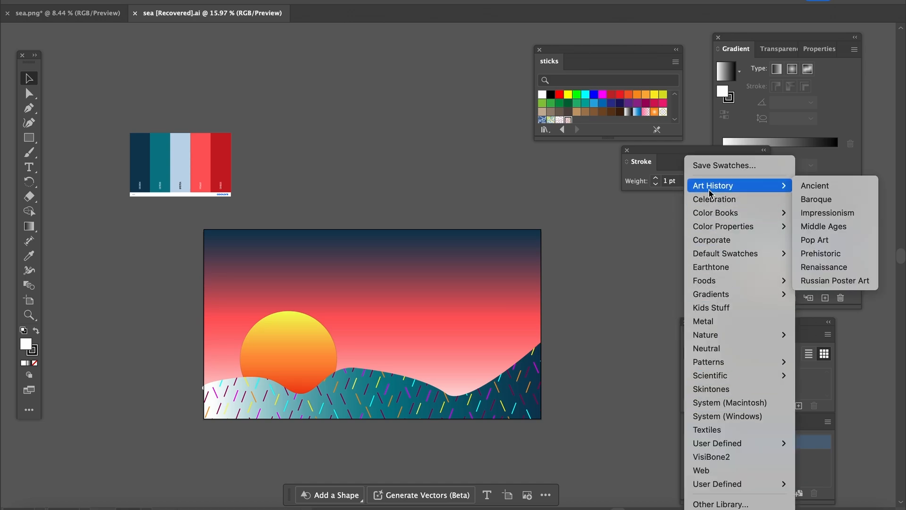
left_click(810, 188)
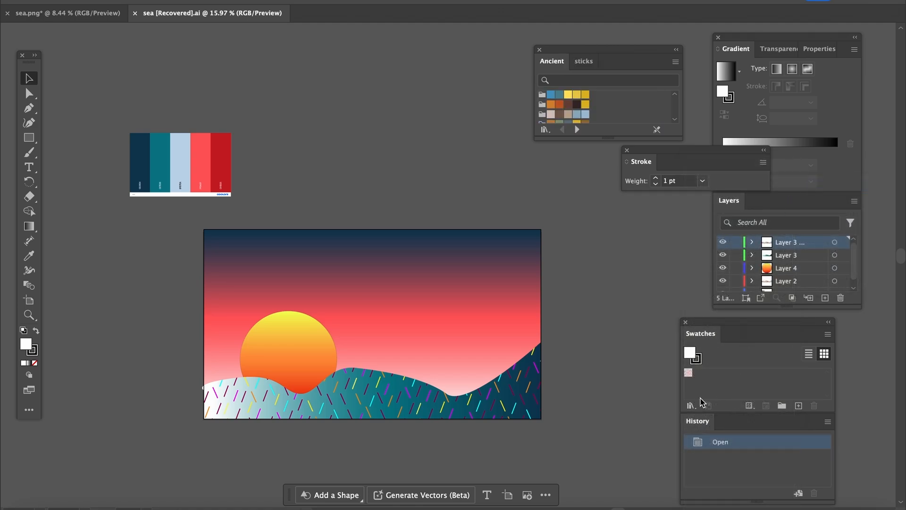
left_click(691, 405)
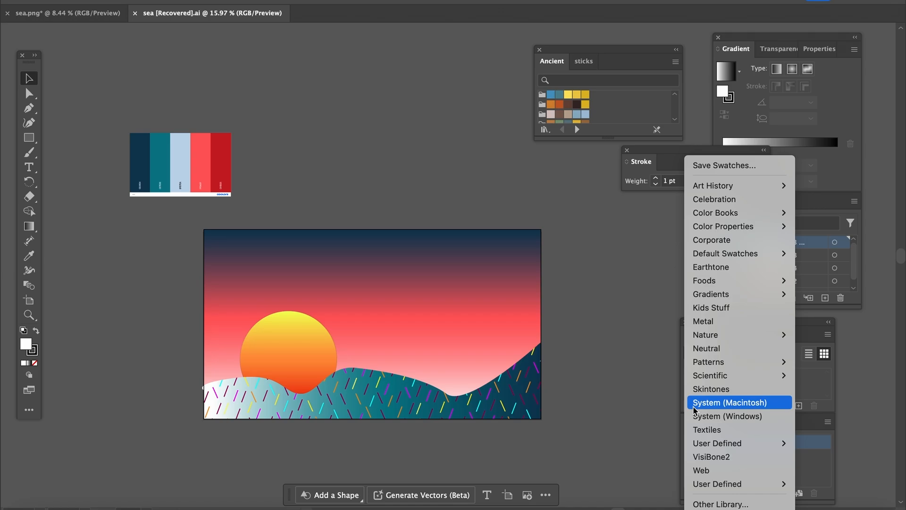
mouse_move(711, 445)
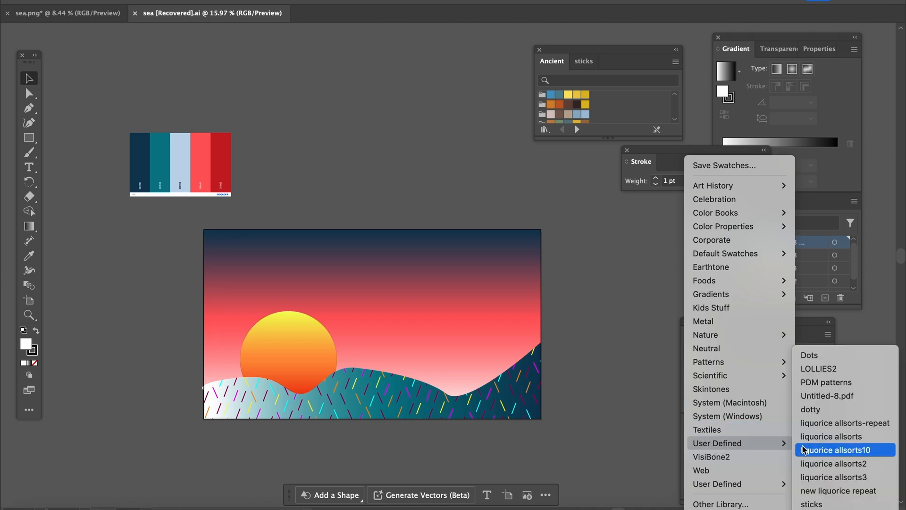
left_click(816, 504)
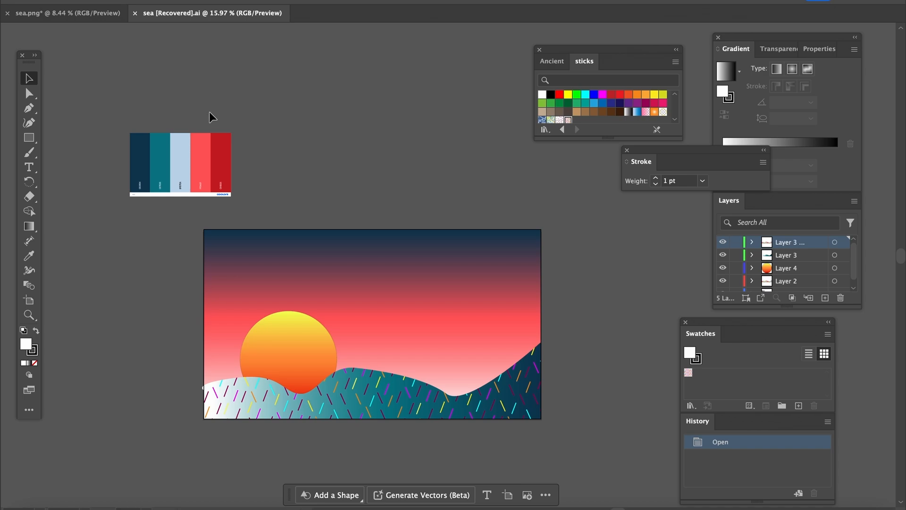
Copy the five-color palette image above the sunset artwork and deselect it.
left_click(211, 143)
left_click(191, 144)
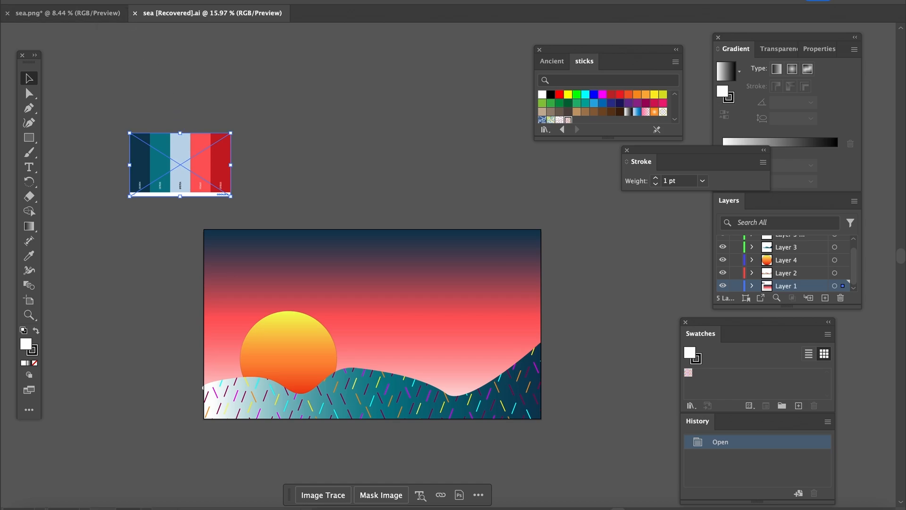
left_click(116, 1)
left_click(132, 40)
left_click(397, 121)
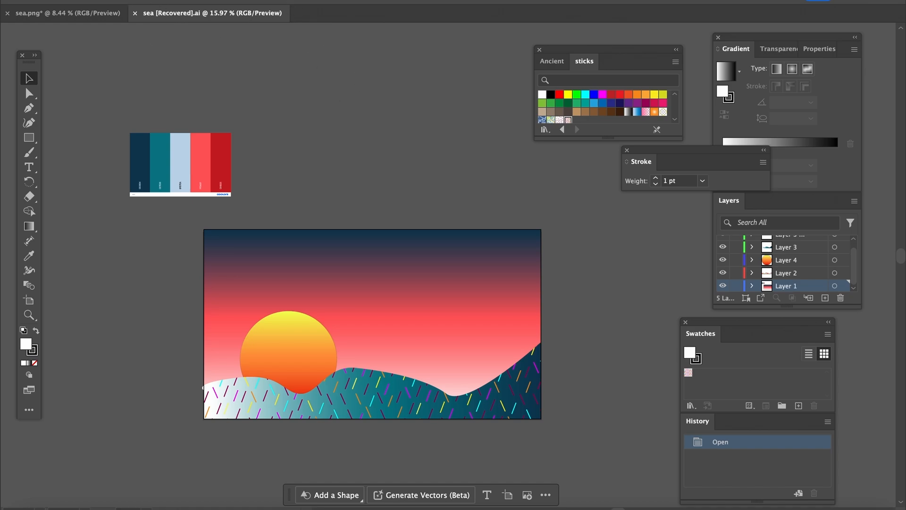
Create a new document named landscape3 from the 1920 x 1080 pt Art & Illustration preset.
left_click(90, 1)
left_click(95, 1)
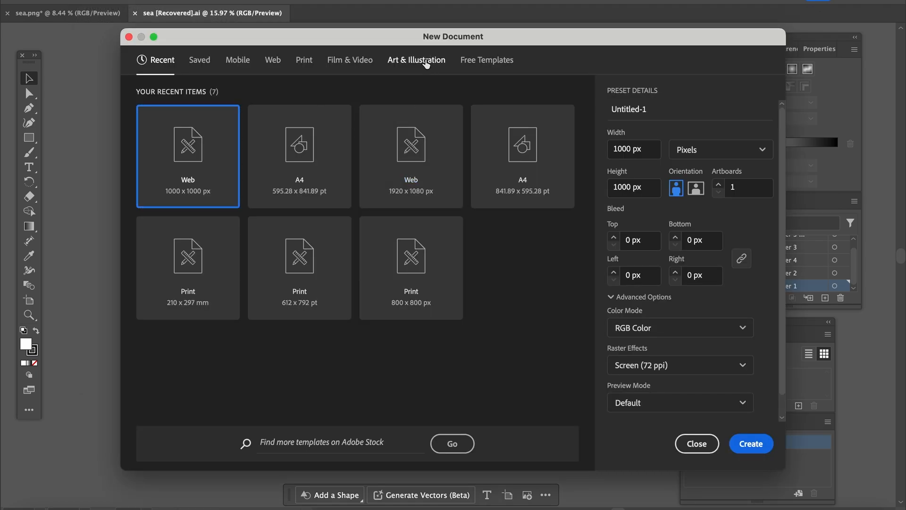
left_click(426, 63)
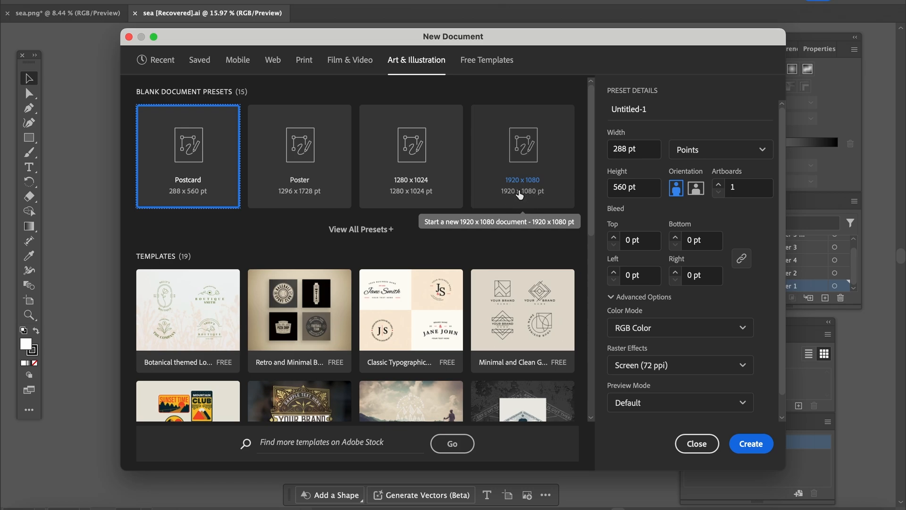
left_click(342, 230)
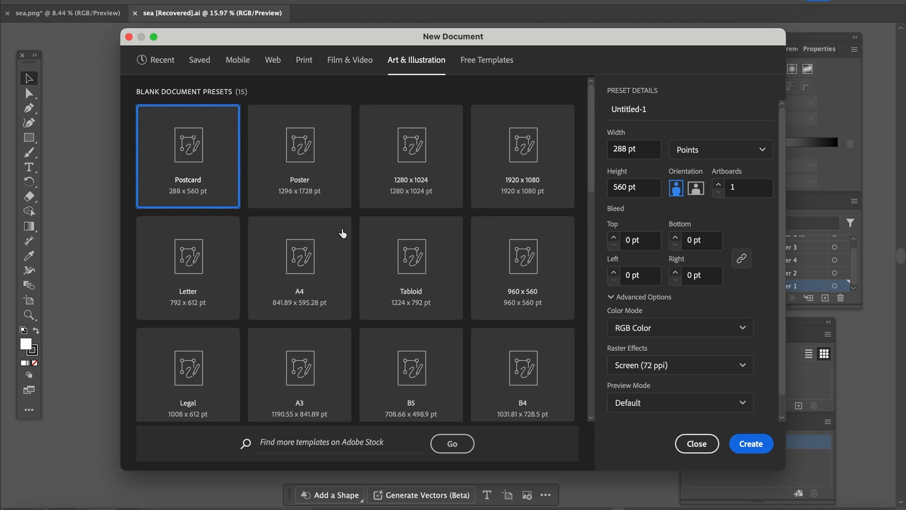
scroll(329, 281, "down", 10)
scroll(330, 281, "up", 12)
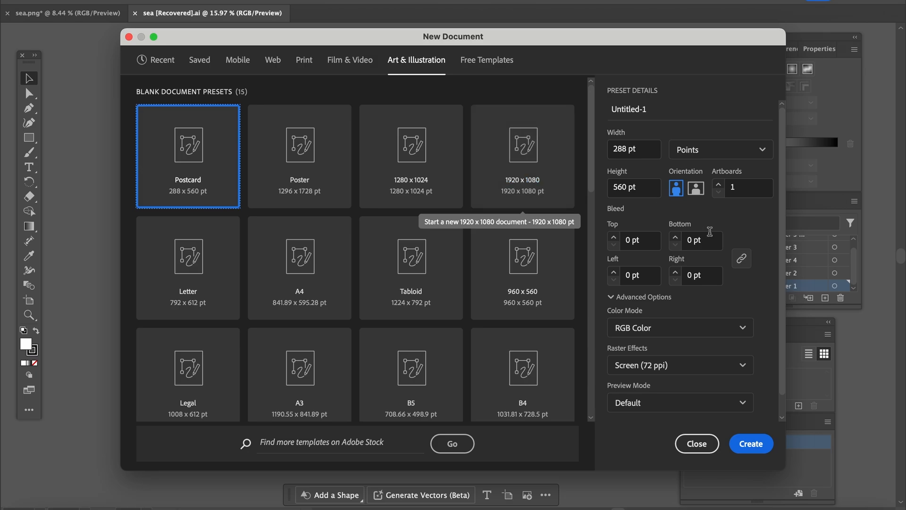
left_click(526, 156)
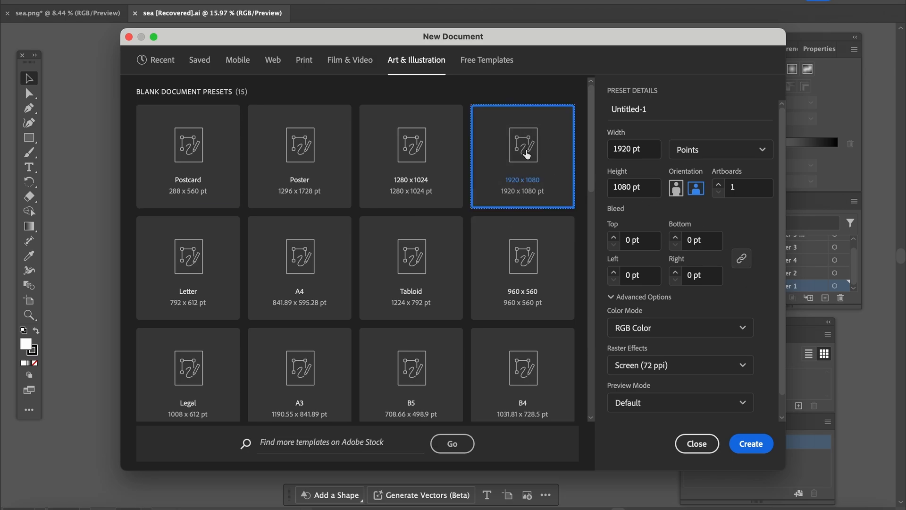
left_click(651, 109)
type("lan")
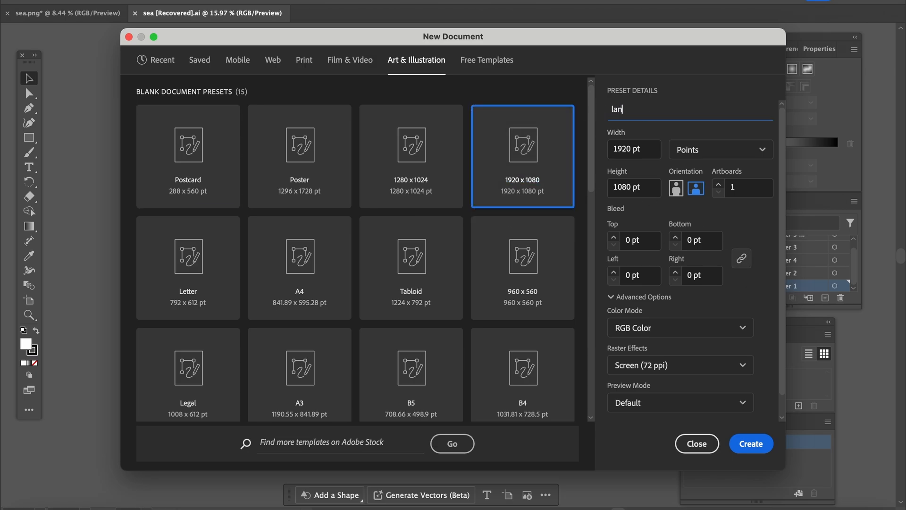
type("dscape3")
left_click(751, 446)
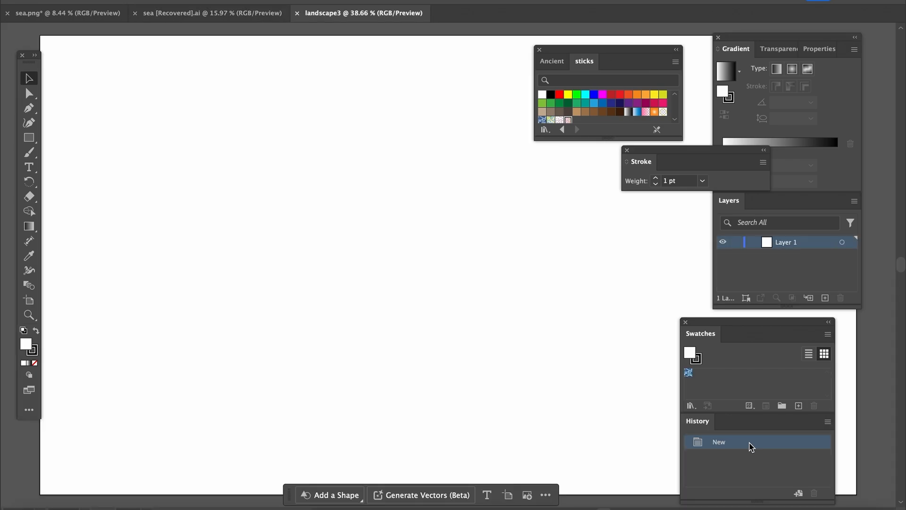
Paste the palette image into landscape3, place it outside the artboard above its upper-left corner, and deselect it.
scroll(533, 308, "down", 3)
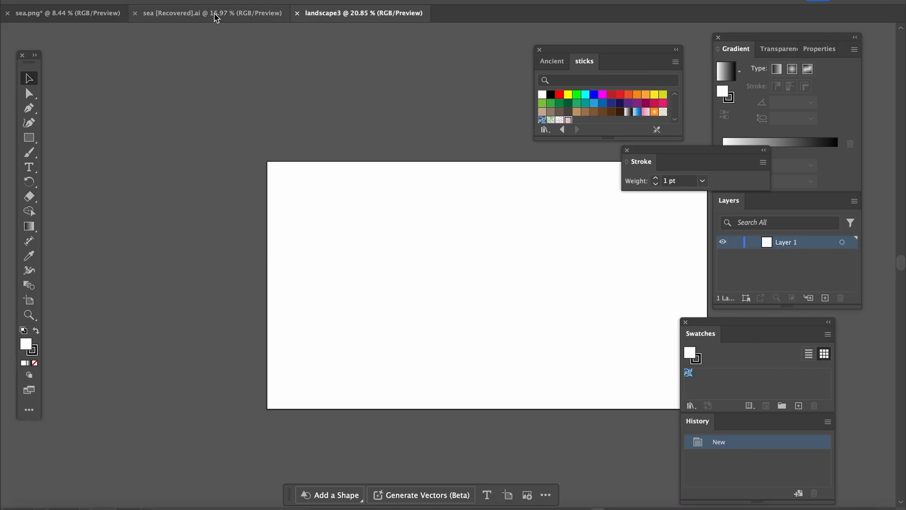
left_click_drag(215, 13, 307, 169)
mouse_move(303, 282)
left_mouse_down()
mouse_move(284, 251)
mouse_move(292, 71)
mouse_move(293, 90)
left_mouse_up()
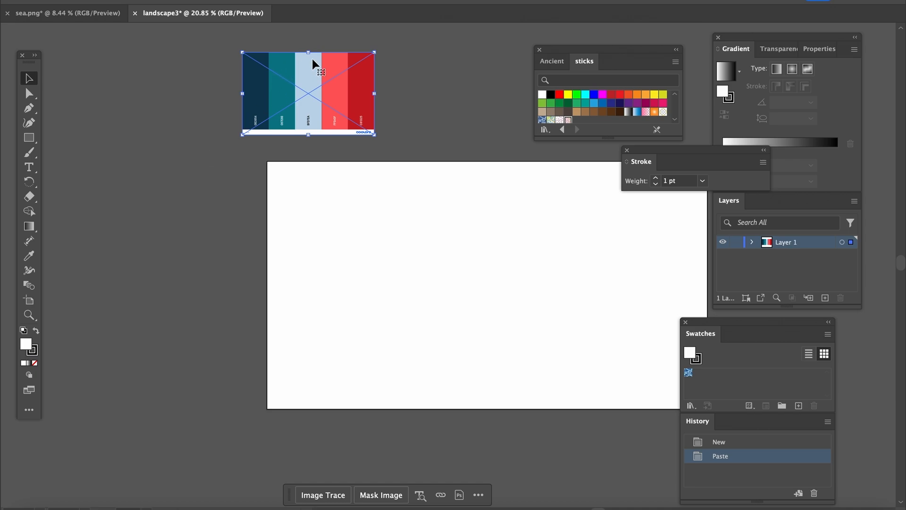
left_click(186, 98)
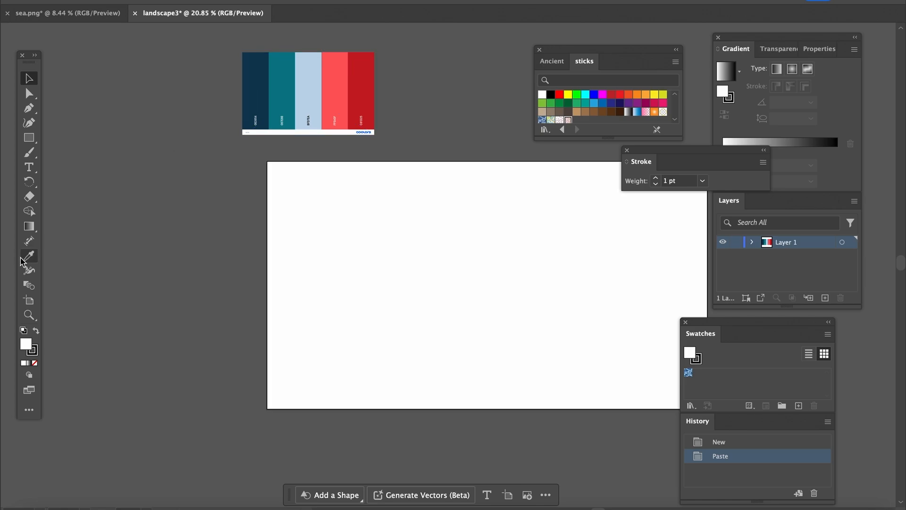
Sample the palette's light blue and draw a background rectangle across nearly the whole artboard.
left_click(29, 255)
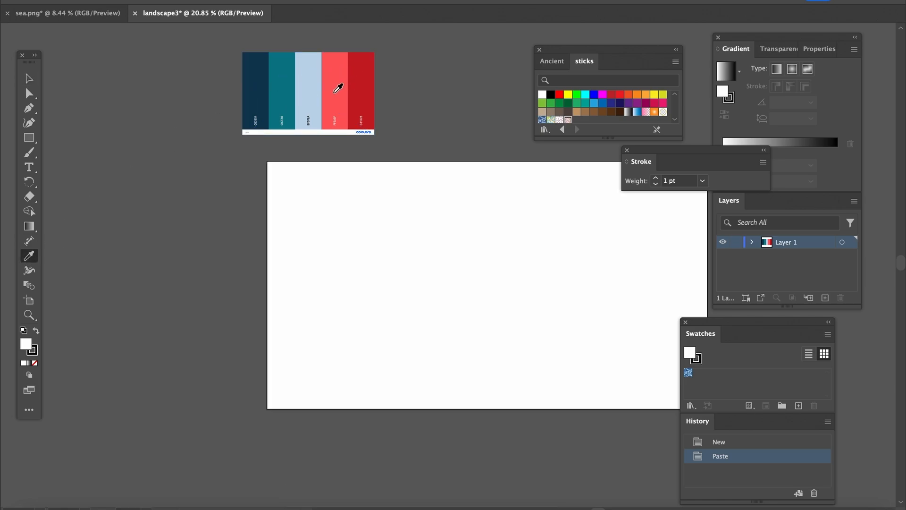
left_click(307, 73)
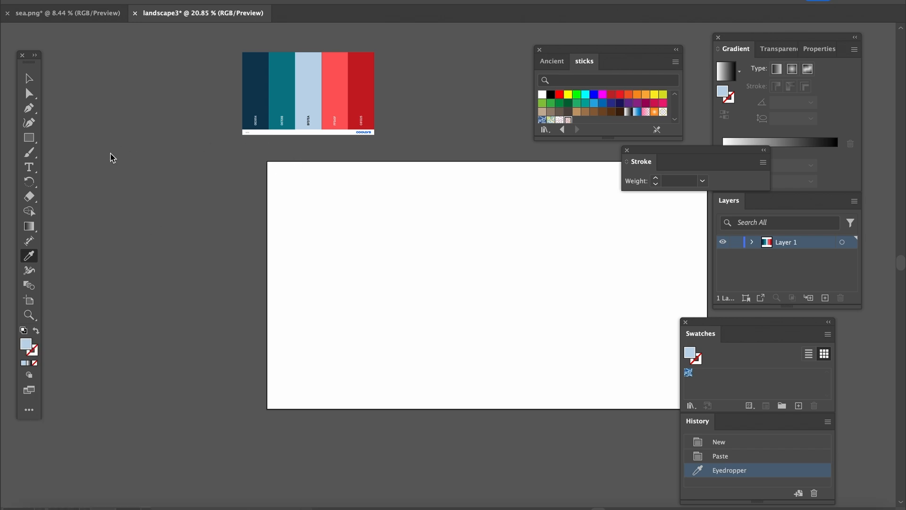
left_click(28, 138)
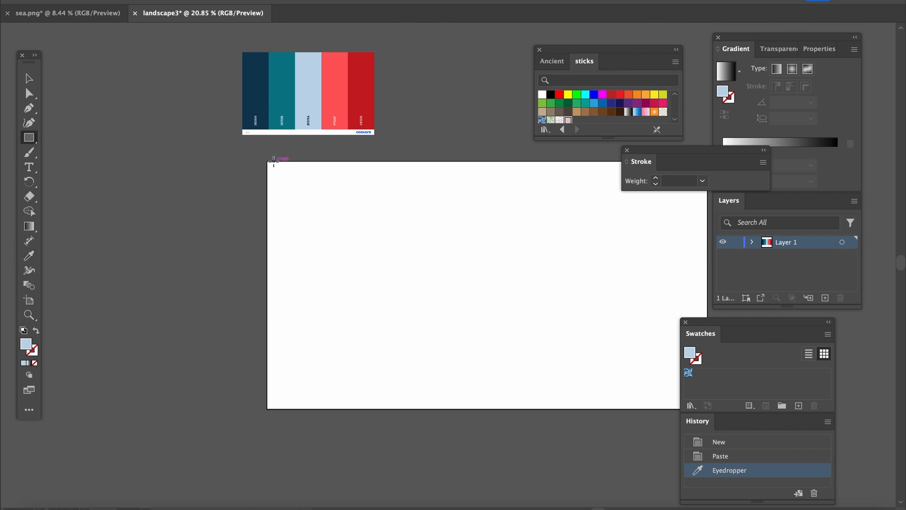
left_click_drag(267, 161, 707, 401)
Move and stretch the light blue rectangle so that it covers the artboard's full height.
scroll(556, 445, "right", 5)
scroll(557, 446, "up", 2)
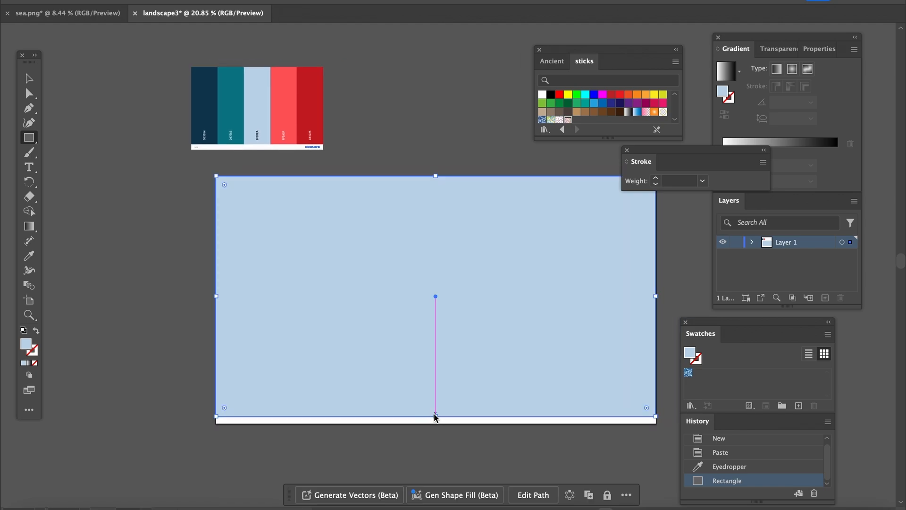
left_click_drag(434, 414, 435, 423)
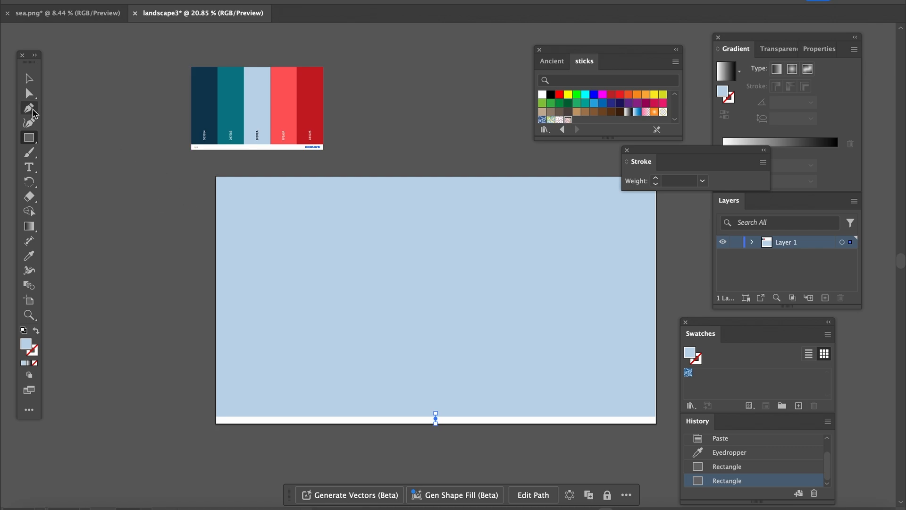
left_click(31, 83)
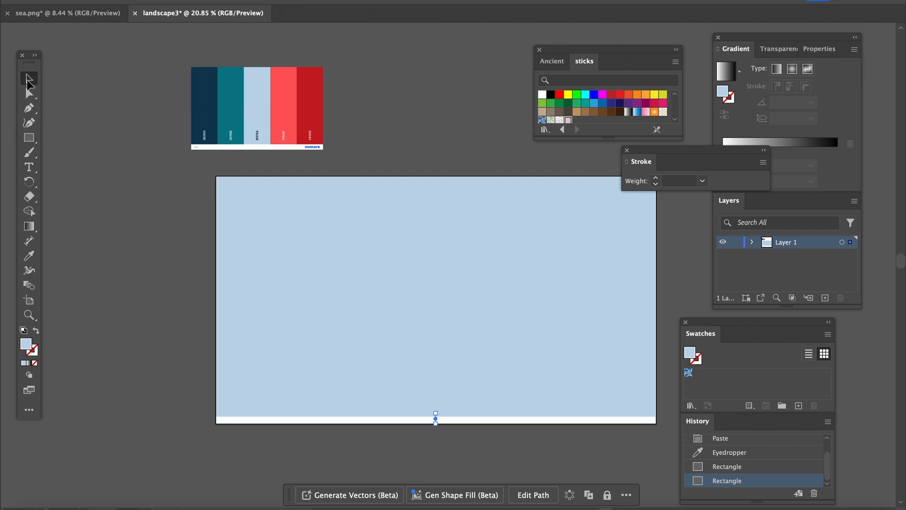
left_click(415, 415)
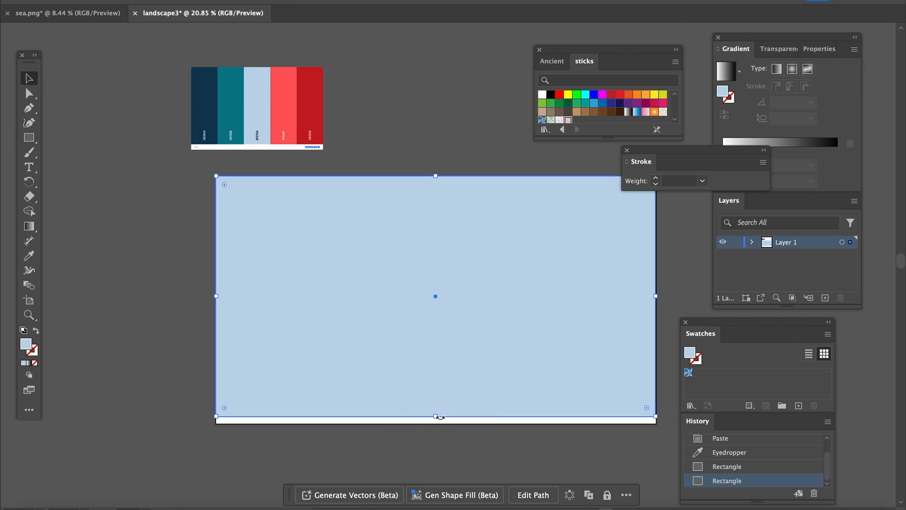
left_click_drag(435, 417, 446, 406)
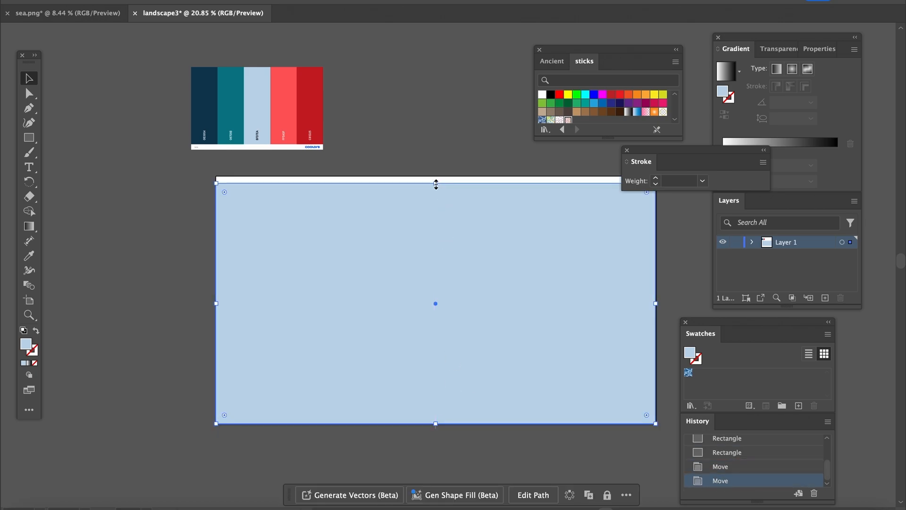
left_click_drag(436, 184, 435, 177)
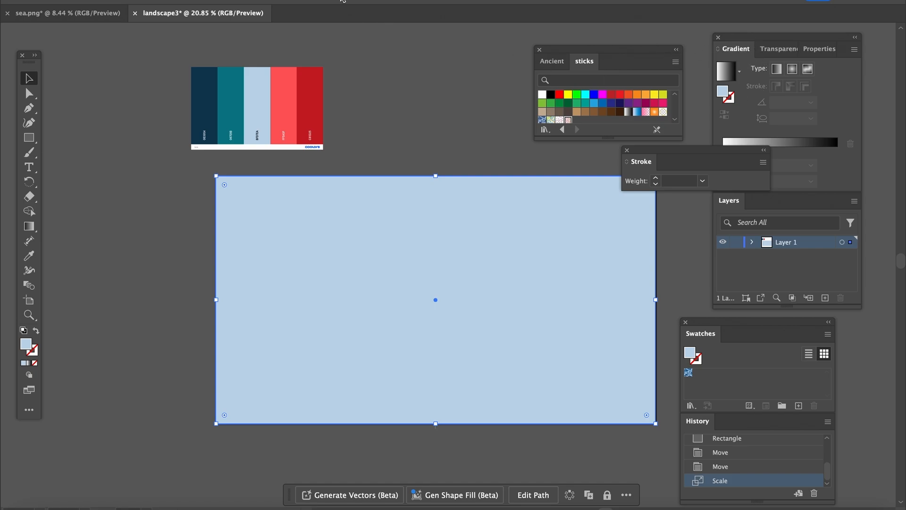
Apply a linear gradient to the background rectangle and sample the palette's light blue for its starting color stop.
left_click(312, 1)
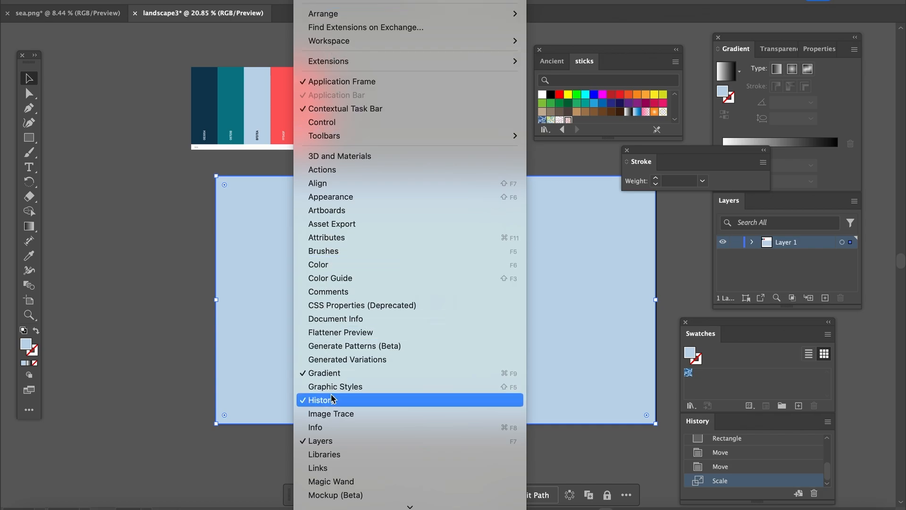
left_click(163, 39)
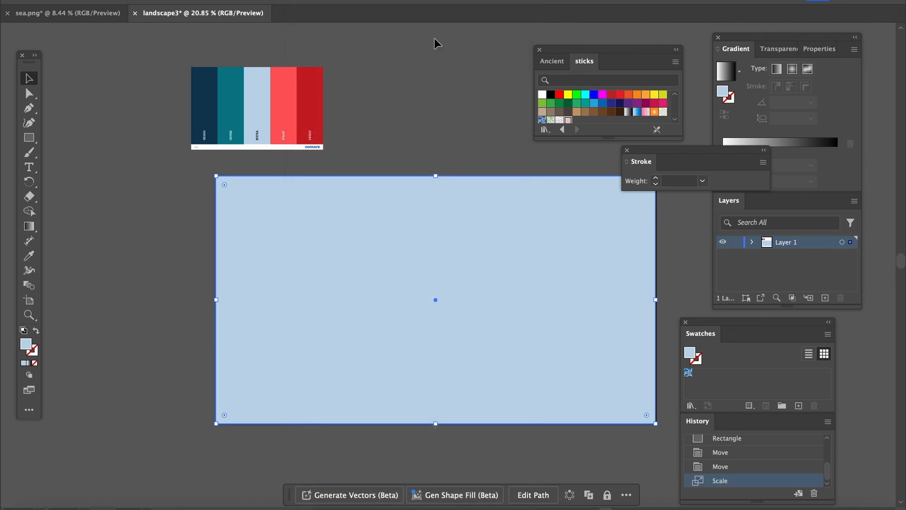
left_click(726, 77)
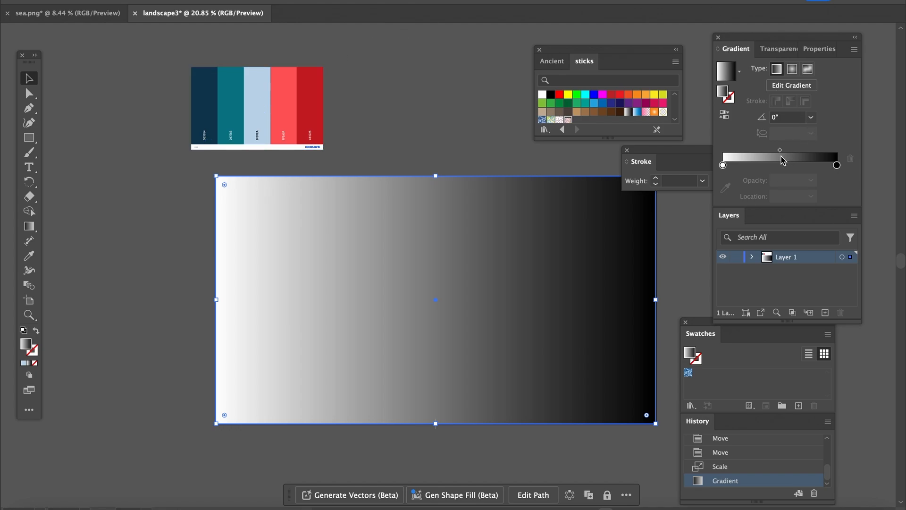
double_click(724, 166)
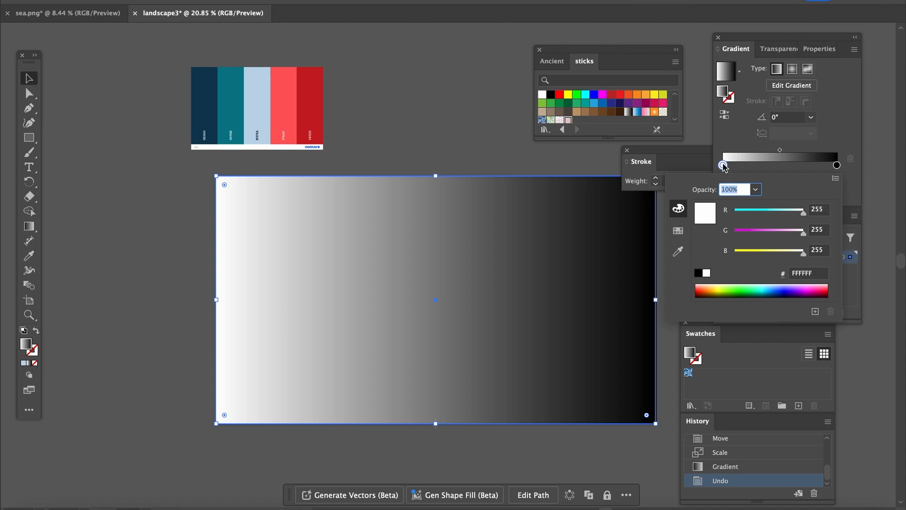
left_click(679, 210)
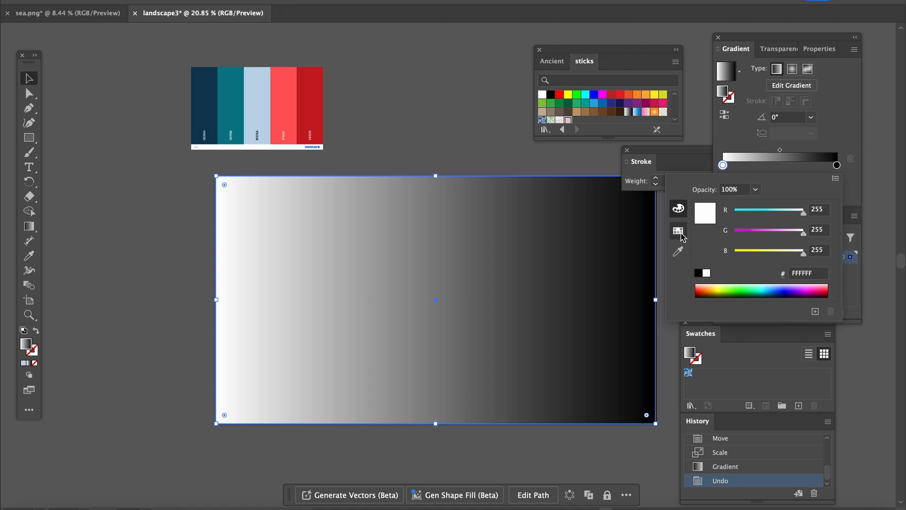
left_click(678, 231)
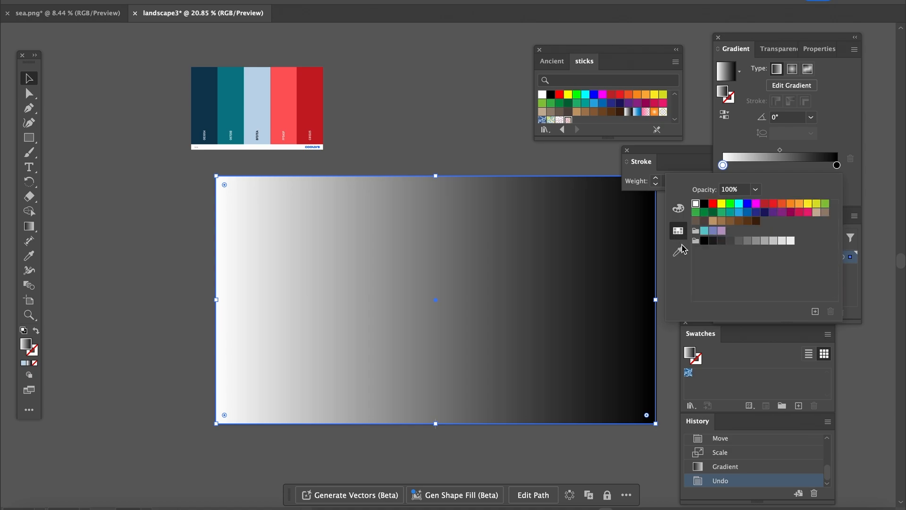
left_click(680, 252)
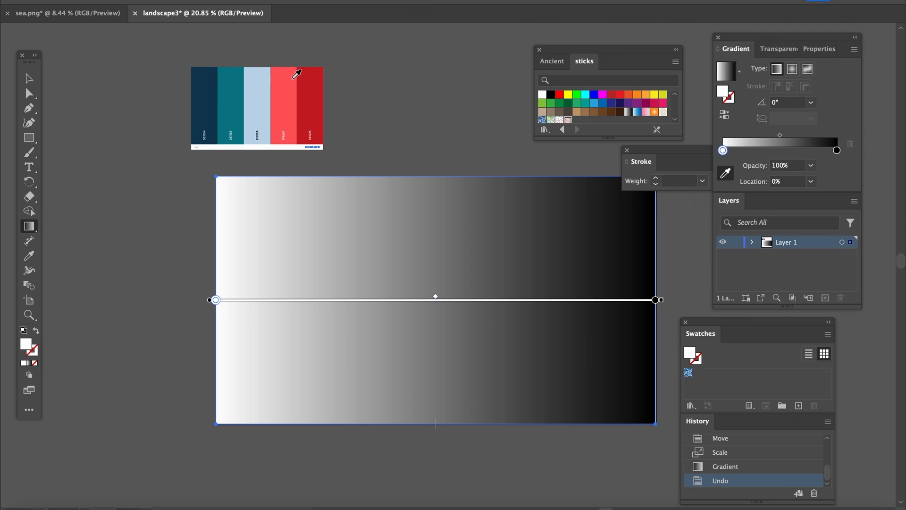
left_click(257, 109)
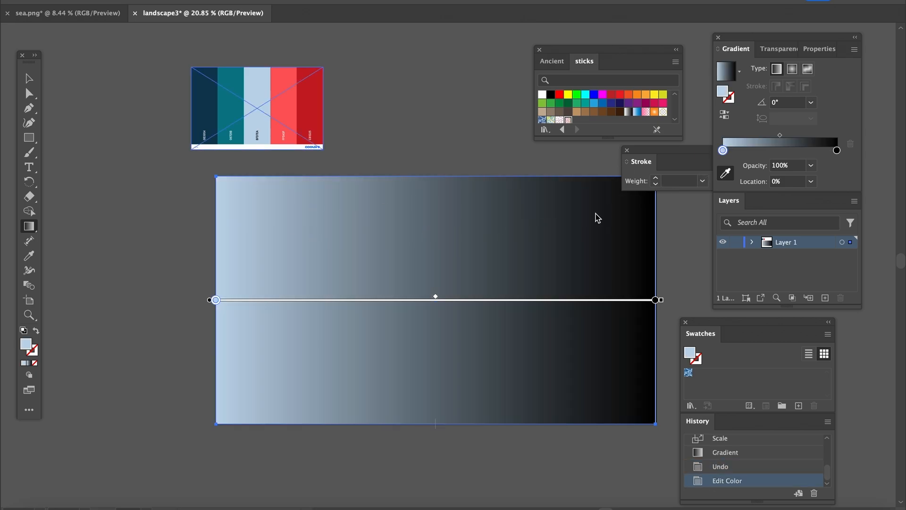
Sample the palette's dark navy for the gradient's end color stop.
double_click(837, 151)
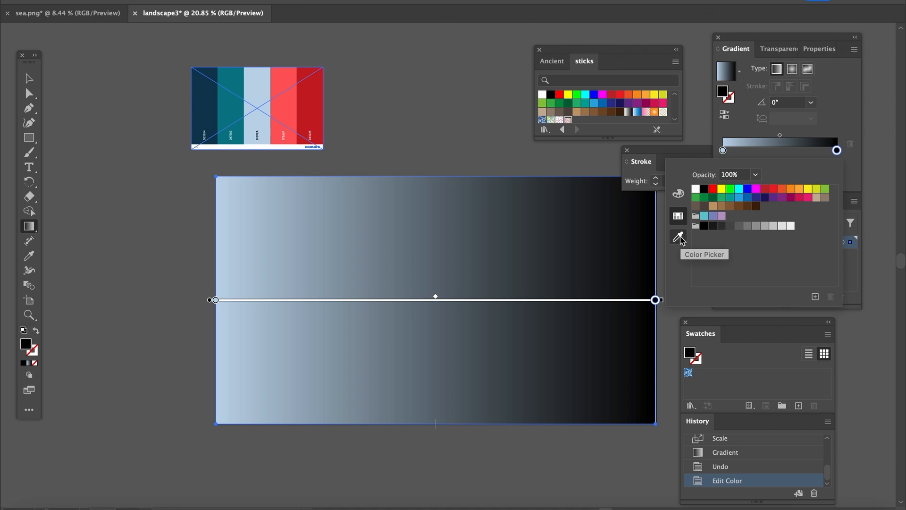
left_click(680, 238)
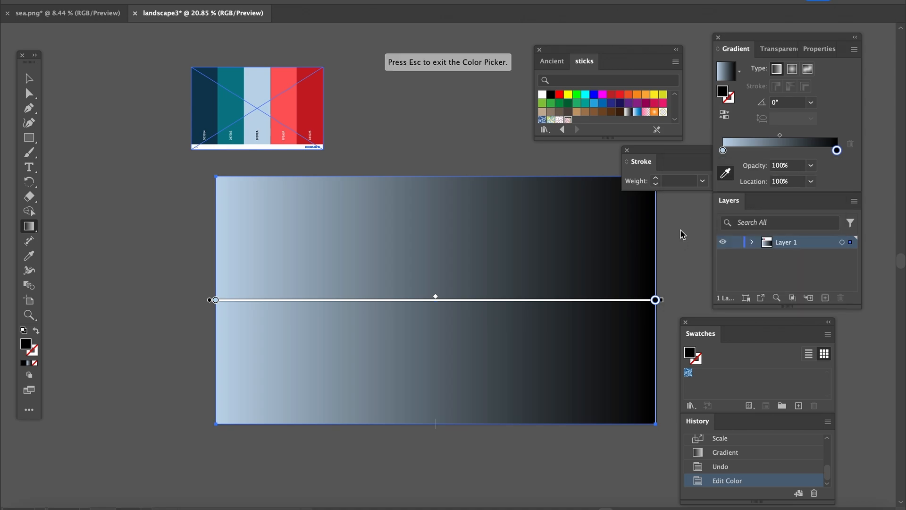
key("Escape")
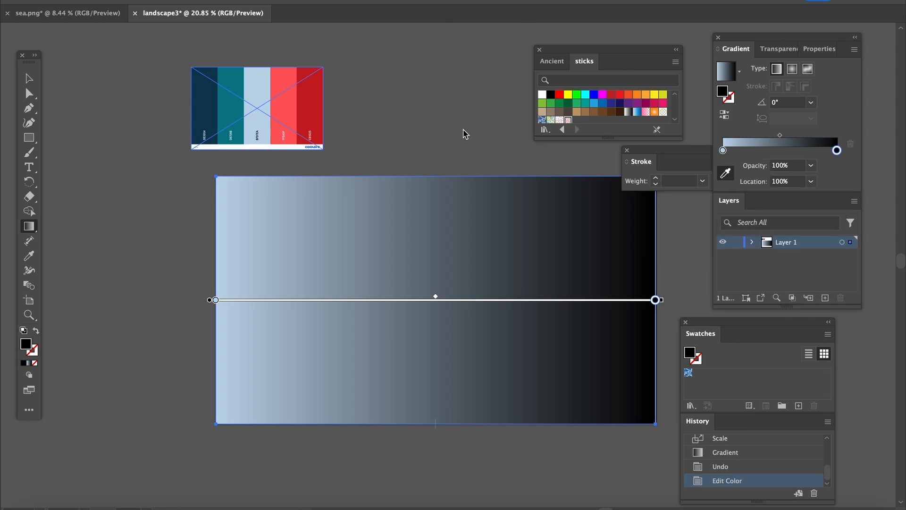
left_click(206, 93)
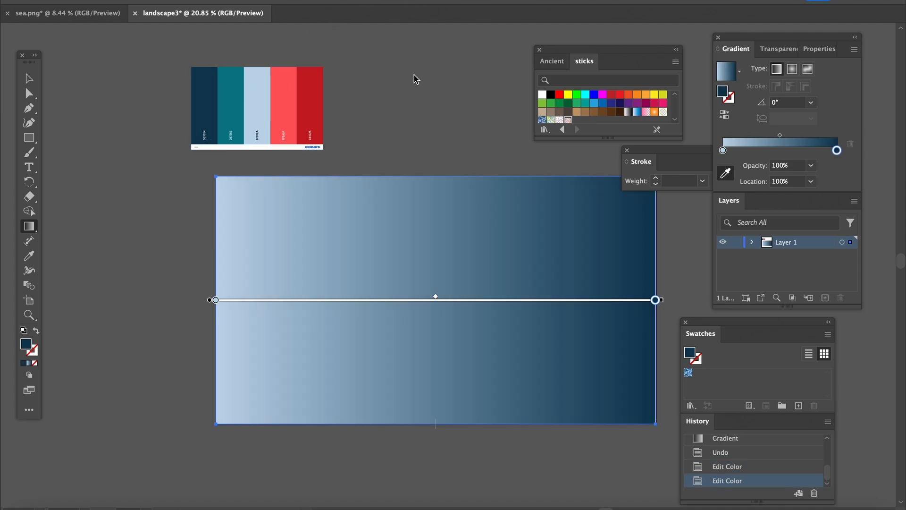
Rotate the background rectangle until its gradient runs vertically at 90°, with the dark navy at the top.
scroll(436, 136, "right", 3)
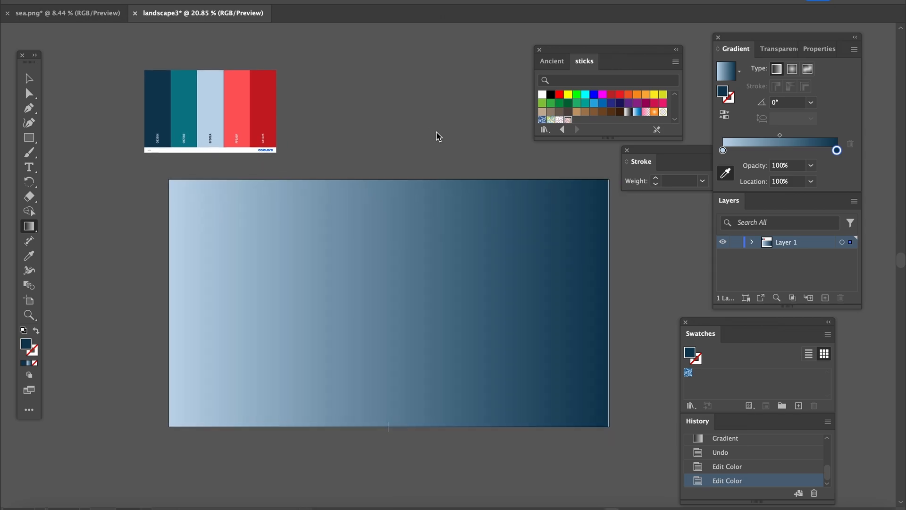
left_click(29, 80)
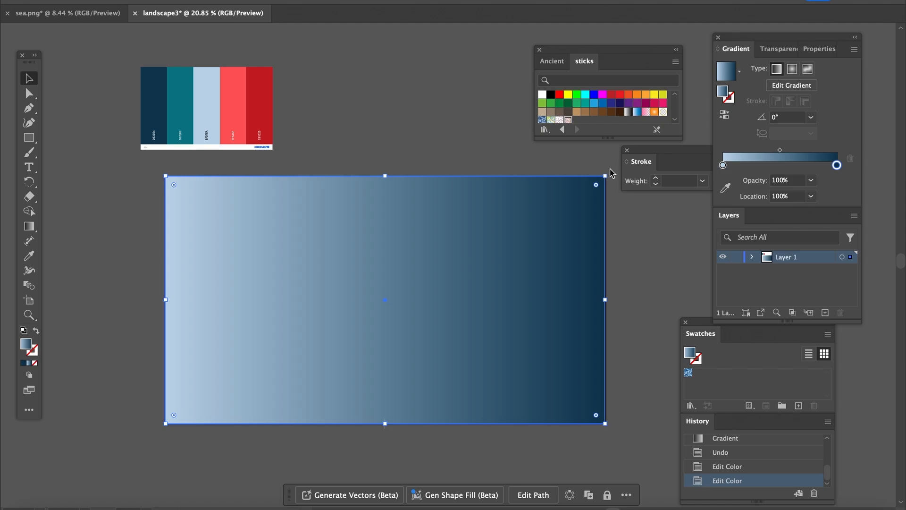
left_click_drag(607, 172, 358, 347)
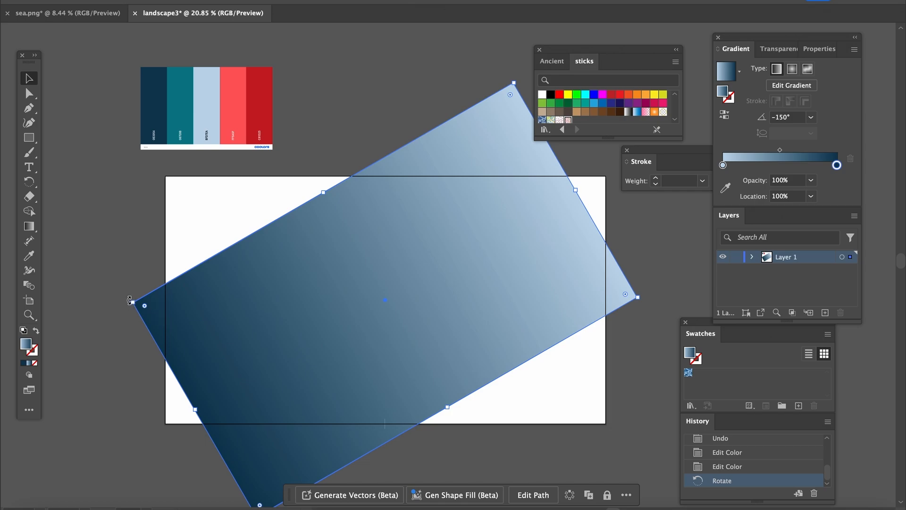
left_click_drag(129, 300, 407, 259)
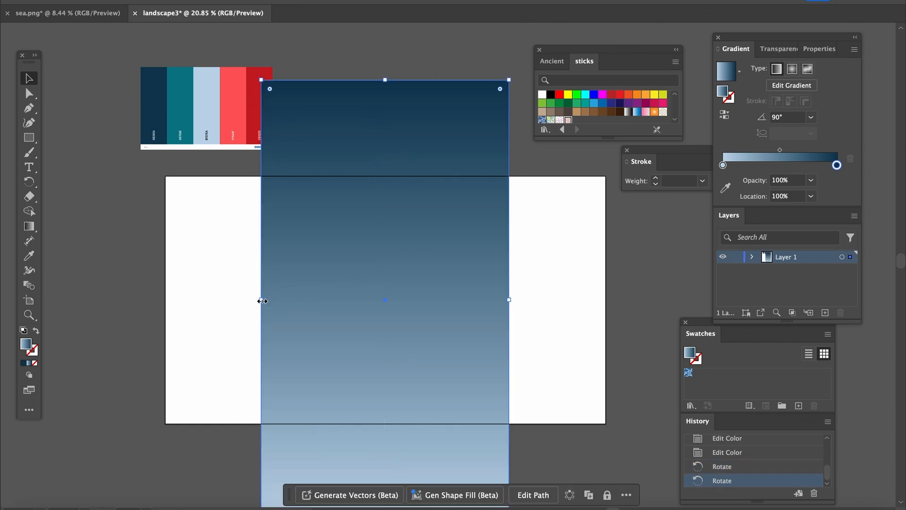
Resize the rotated gradient rectangle so its four edges match the artboard's edges.
left_click_drag(262, 300, 165, 306)
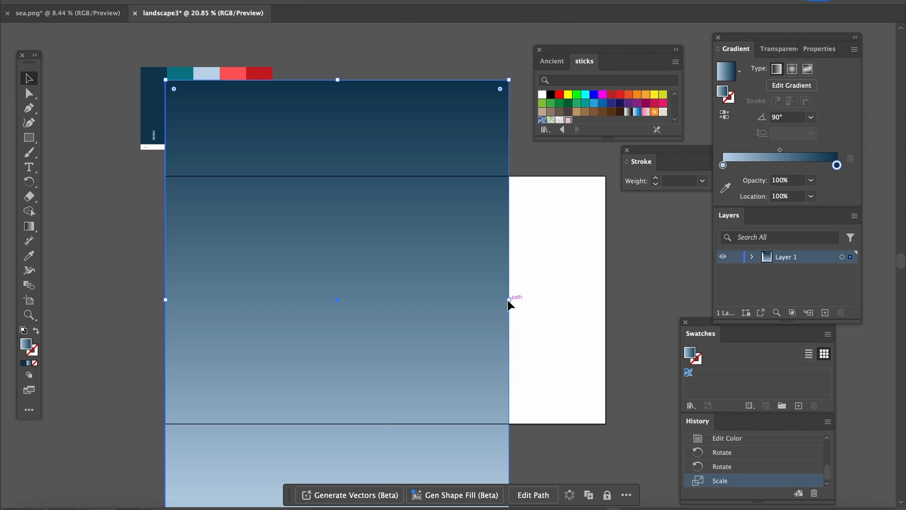
left_click_drag(508, 300, 605, 297)
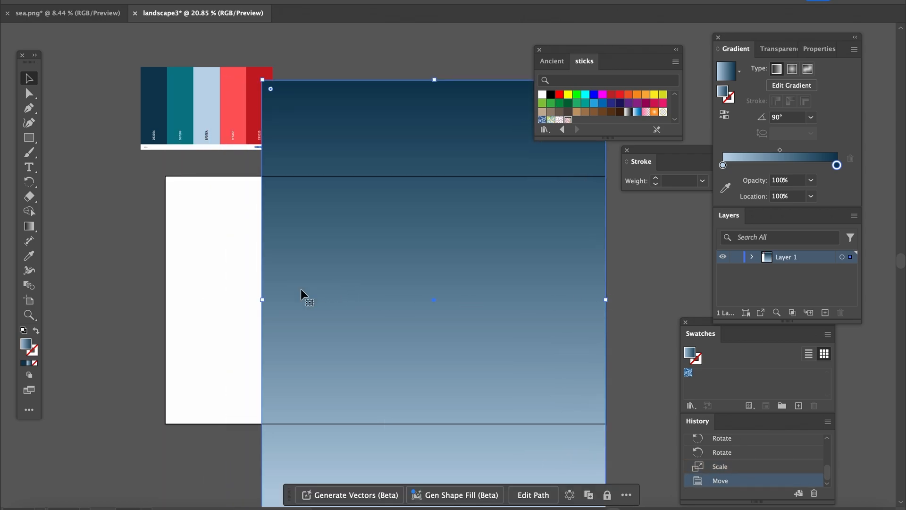
left_click_drag(262, 299, 169, 301)
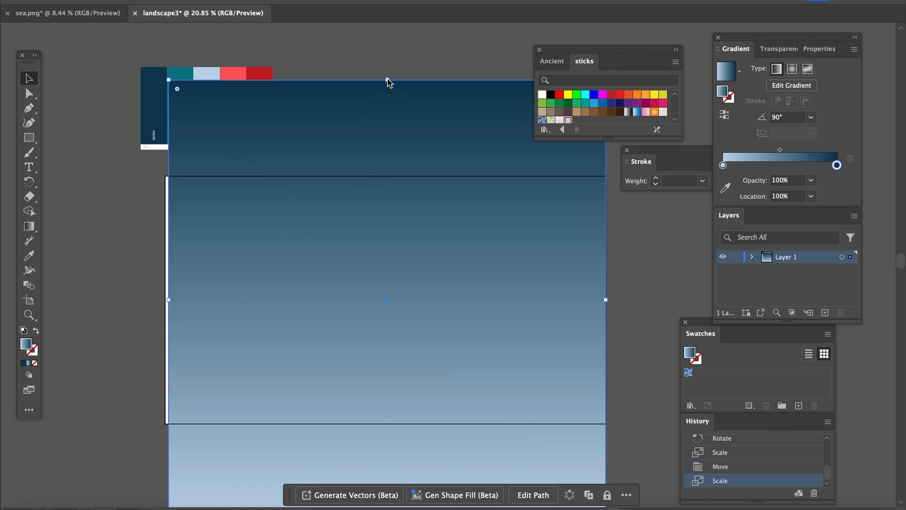
left_click_drag(388, 80, 387, 176)
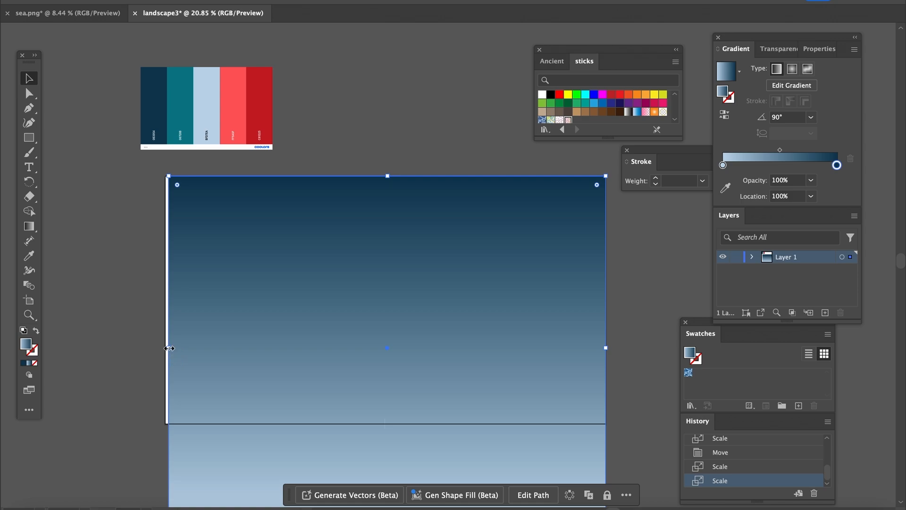
left_click_drag(169, 348, 165, 347)
scroll(209, 326, "down", 2)
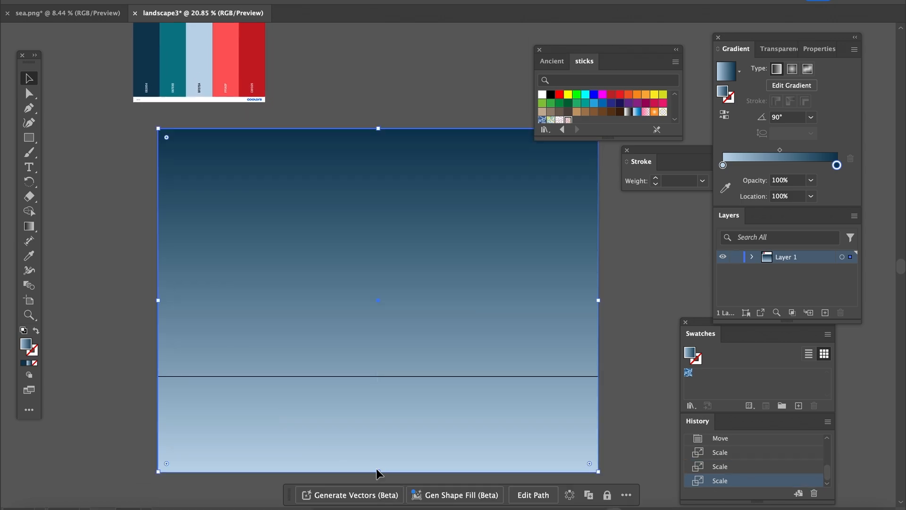
mouse_move(377, 472)
left_mouse_down()
mouse_move(376, 441)
mouse_move(379, 478)
mouse_move(378, 470)
left_mouse_up()
left_click_drag(378, 472, 382, 376)
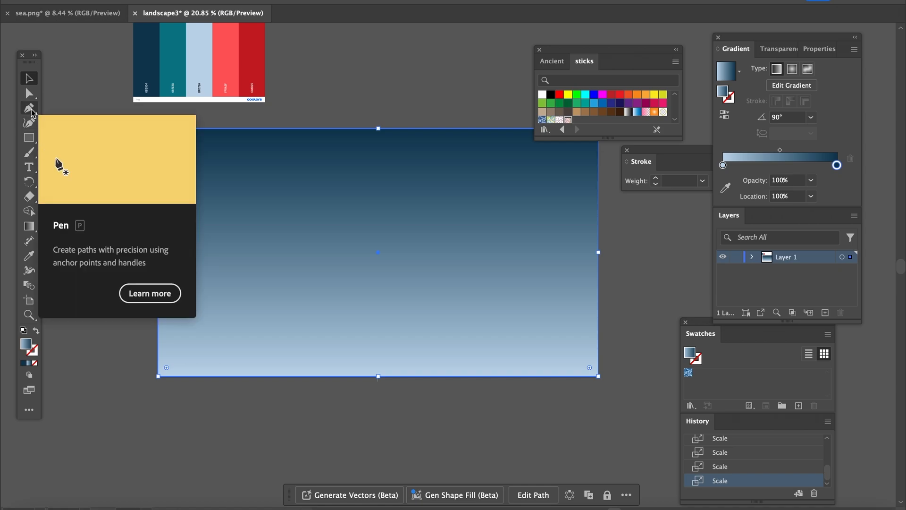
Sample the palette's teal with the Eyedropper as the fill color for the next shape.
key("p")
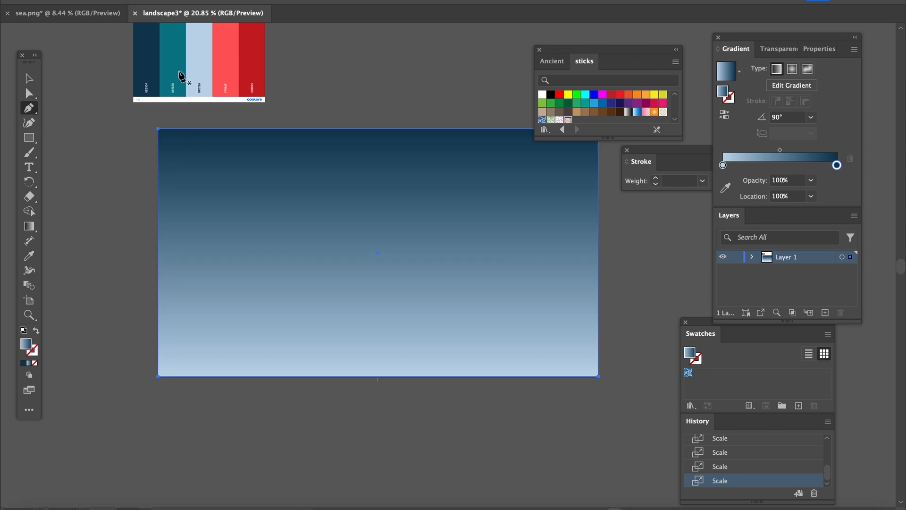
left_click(172, 60)
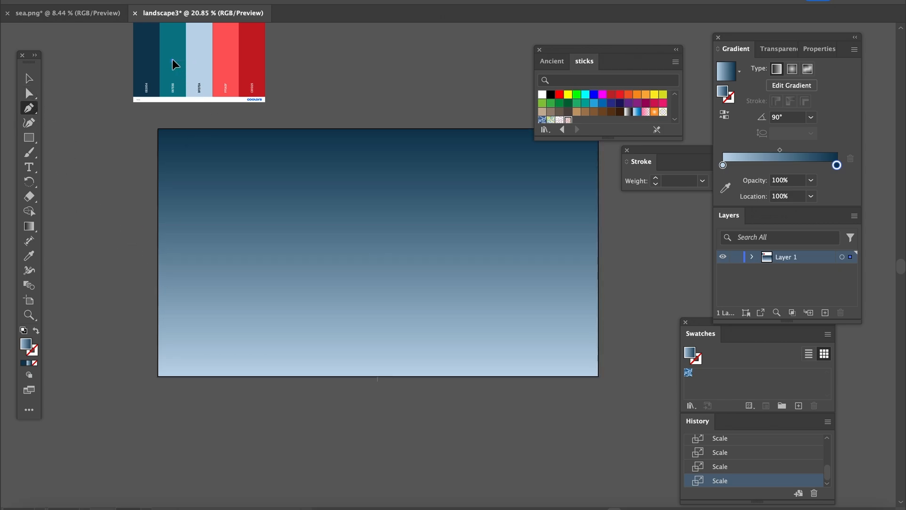
left_click(29, 255)
left_click(176, 91, "super")
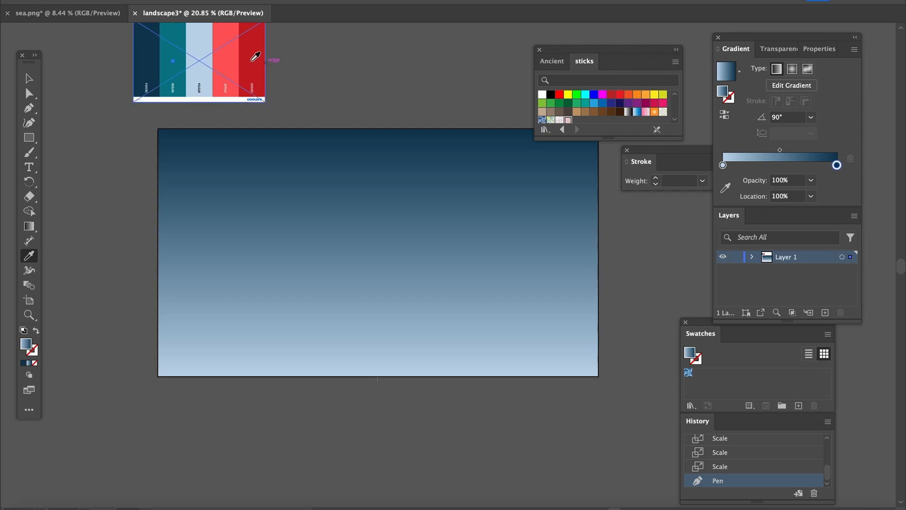
left_click(175, 60)
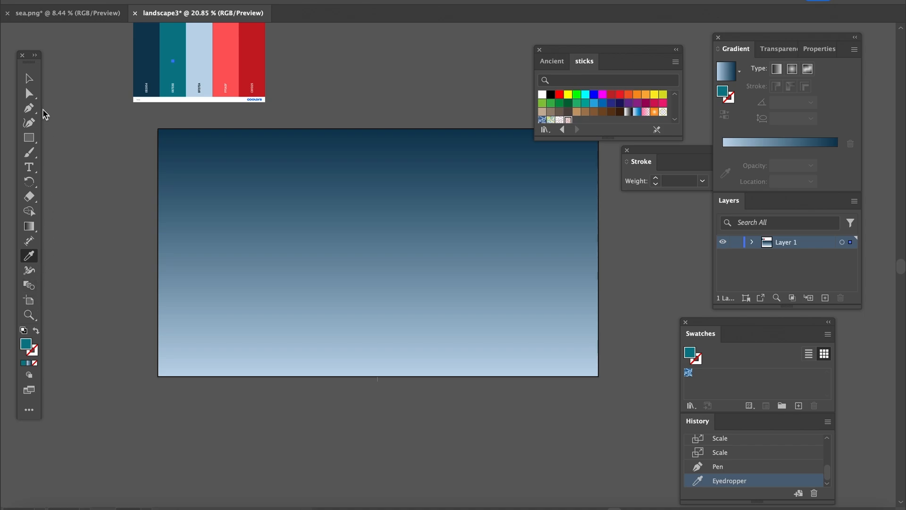
Draw a wavy hill contour with the Pen tool across the artboard's lower half, from its left edge to its right edge.
left_click(29, 108)
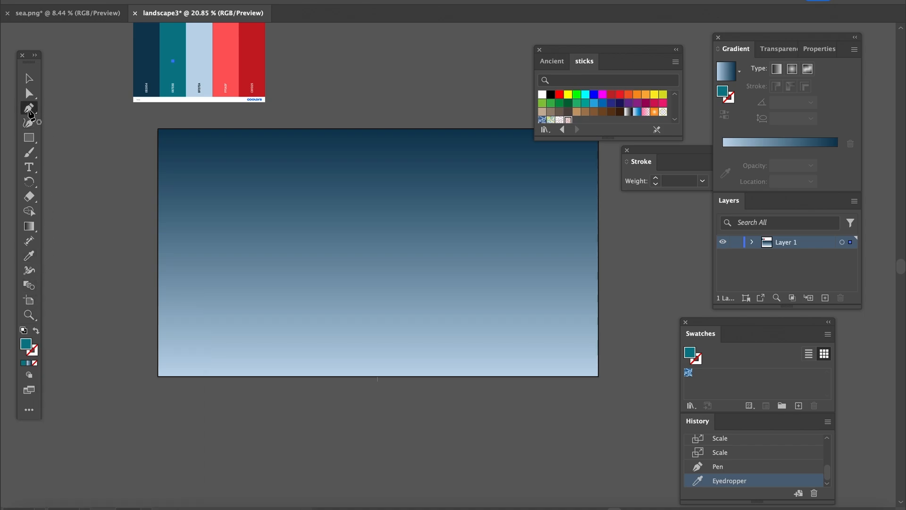
left_click(159, 302)
left_click_drag(226, 279, 267, 287)
left_click_drag(343, 316, 362, 313)
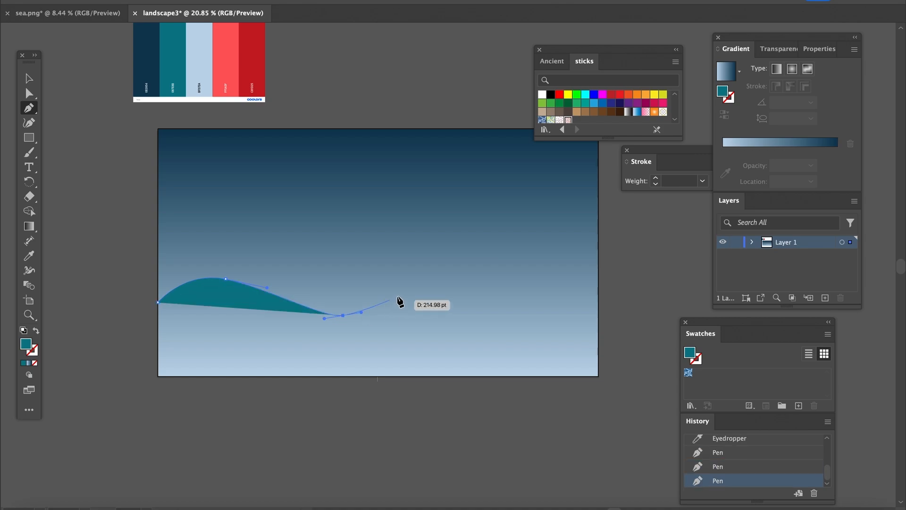
left_click_drag(426, 278, 440, 280)
left_click_drag(510, 286, 534, 319)
left_click_drag(577, 295, 600, 278)
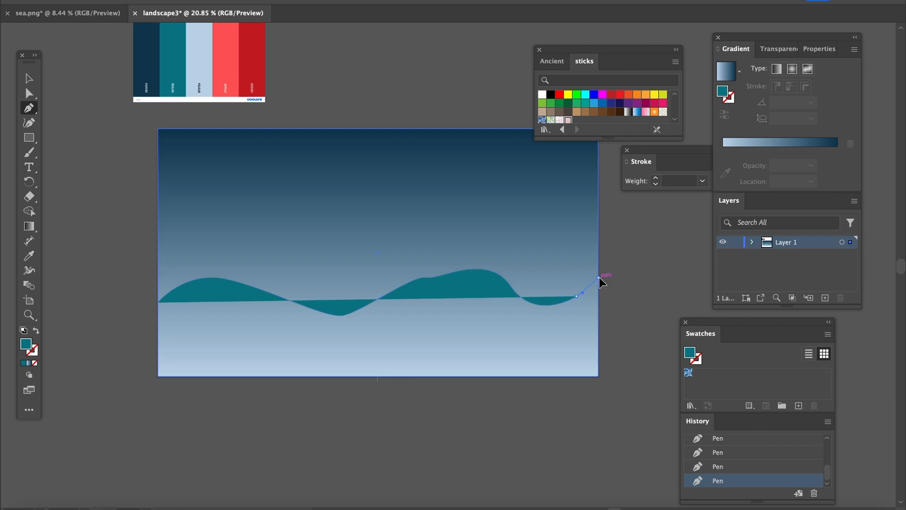
left_click(598, 278)
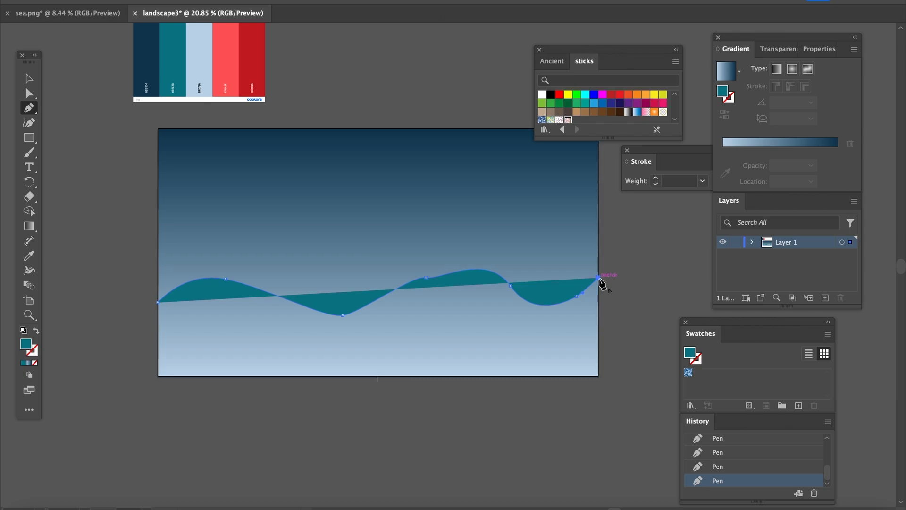
Make the contour's right end a corner point and close the teal hill shape through the artboard's two lower corners.
left_click(599, 279)
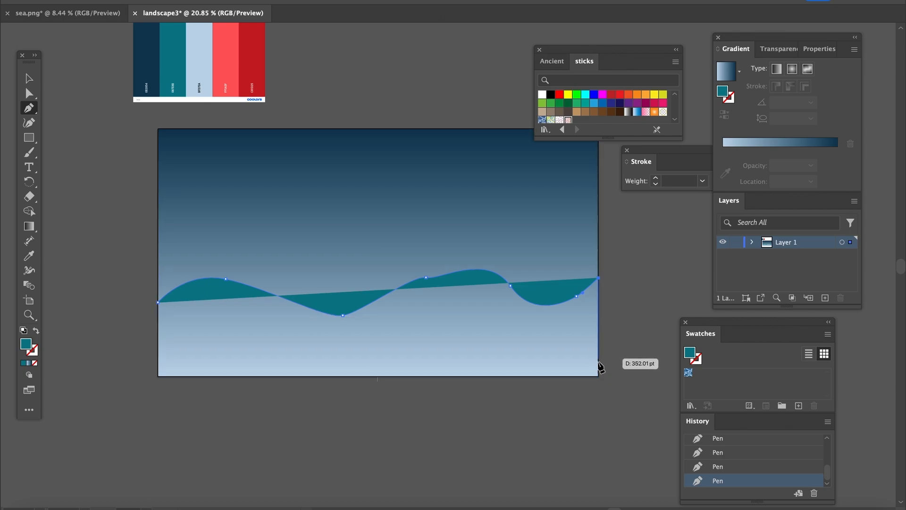
left_click(598, 376)
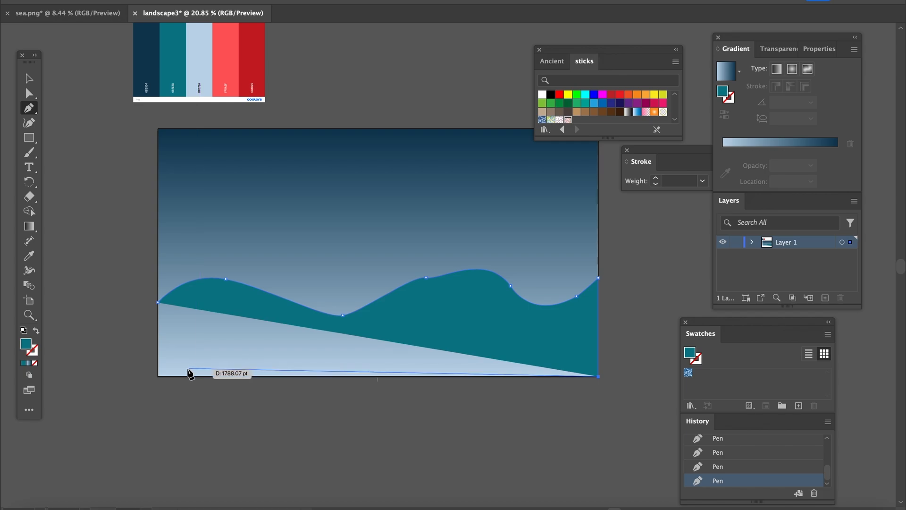
left_click(157, 376)
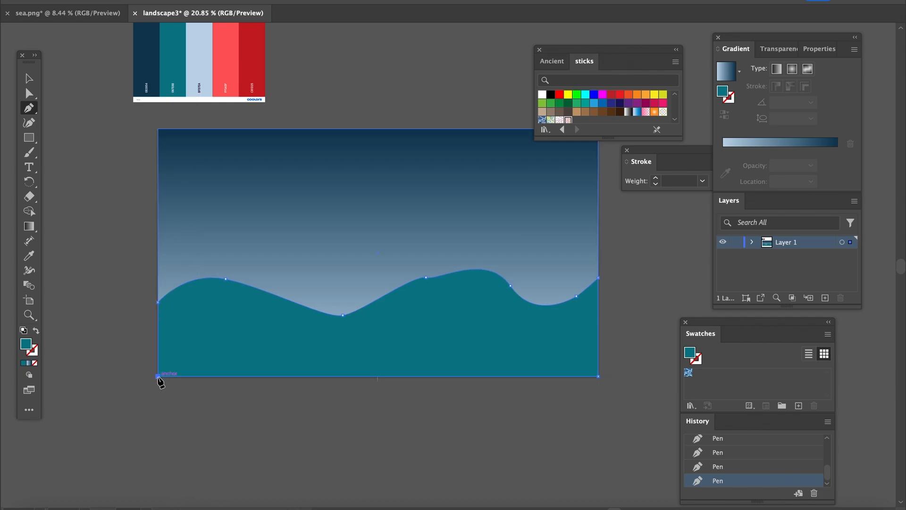
left_click(157, 303)
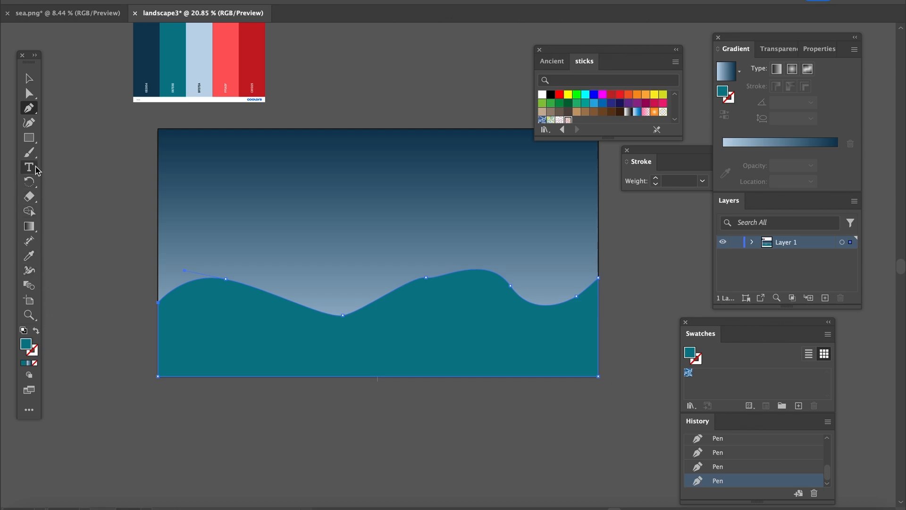
Reshape the teal hill's left and middle crests into taller, rounder curves with the Anchor Point tool.
left_click(38, 113)
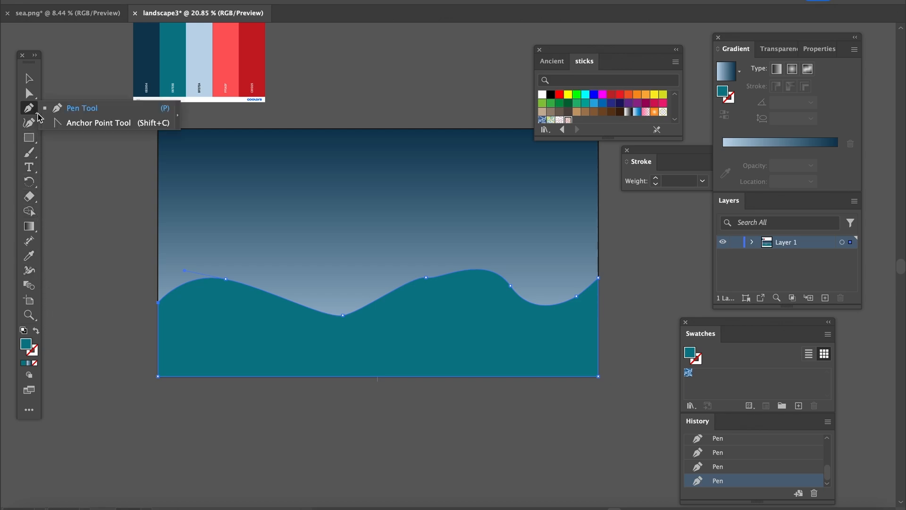
left_click(73, 129)
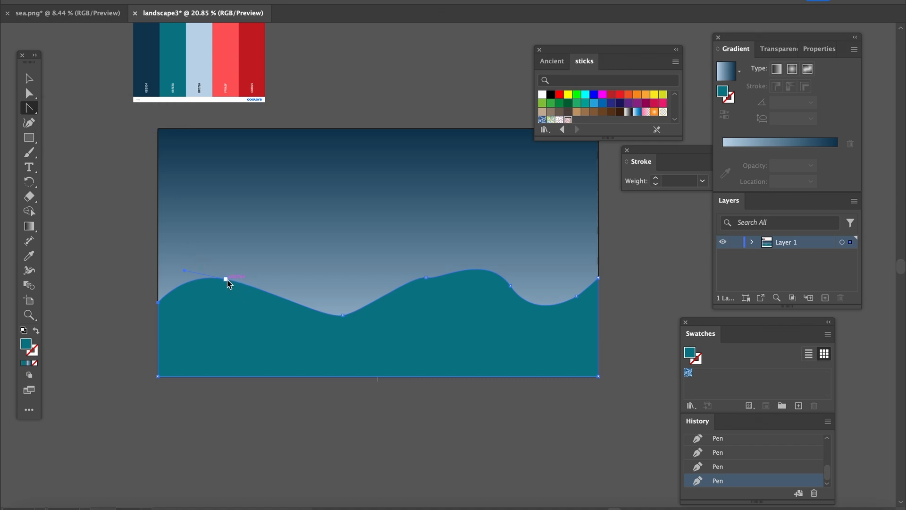
left_click_drag(226, 280, 320, 238)
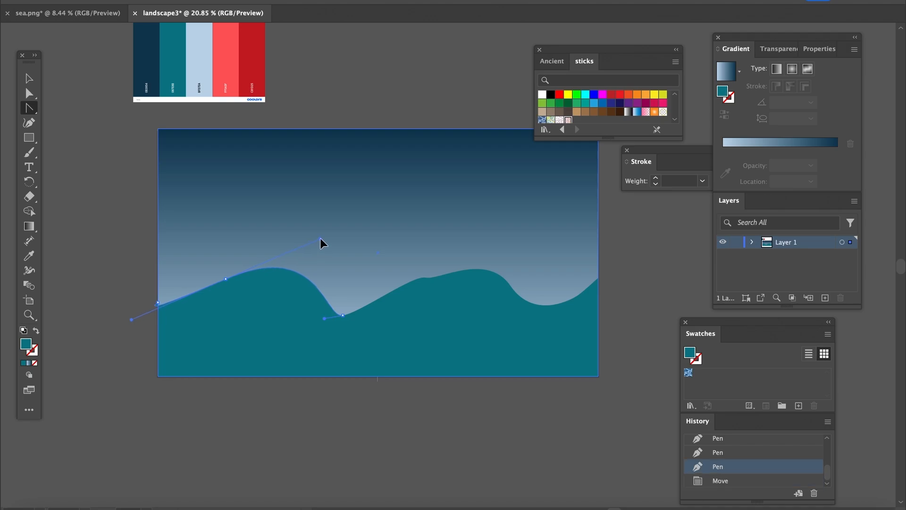
left_click_drag(426, 277, 456, 252)
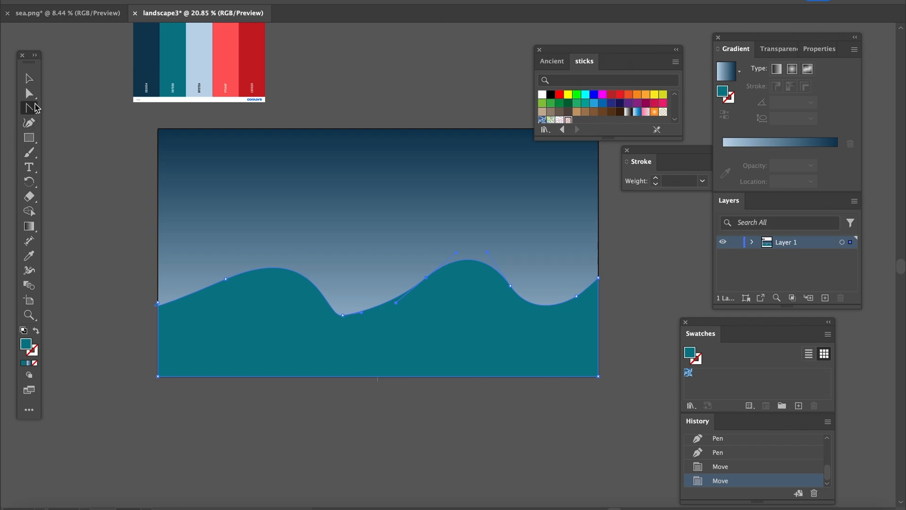
left_click(29, 82)
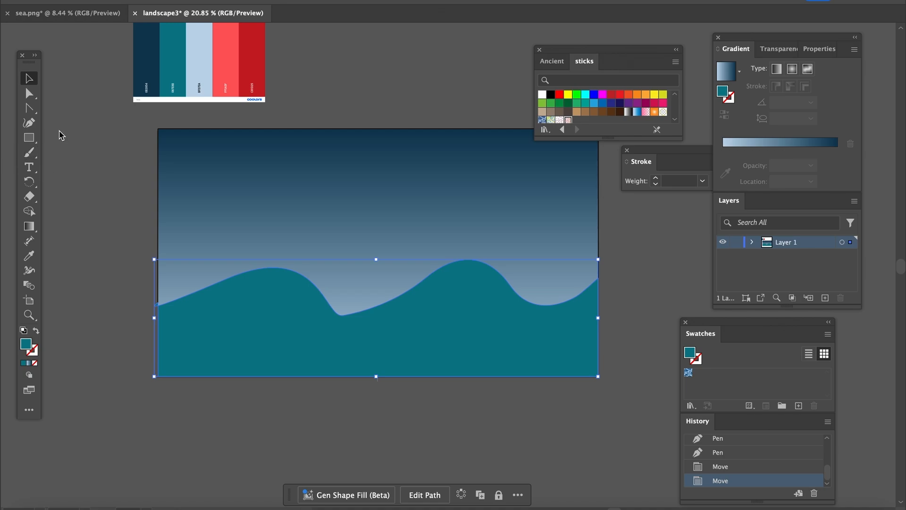
left_click(38, 144)
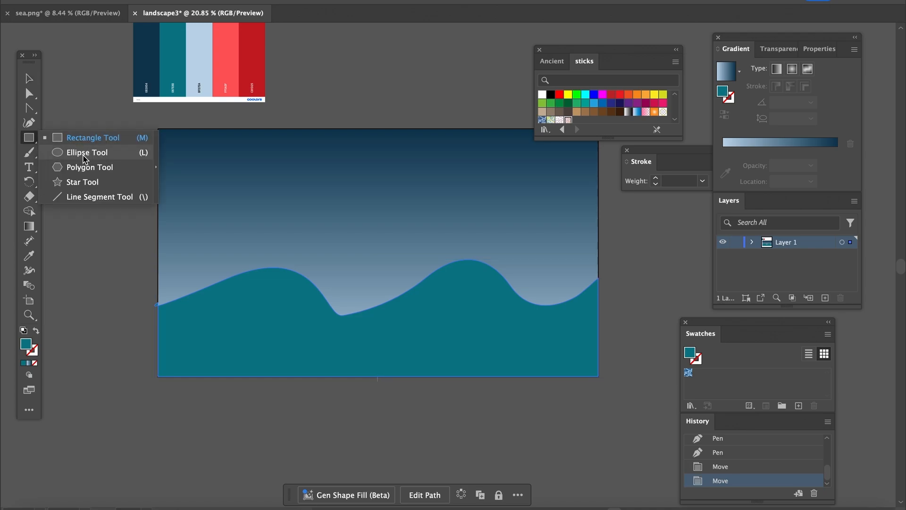
left_click(84, 154)
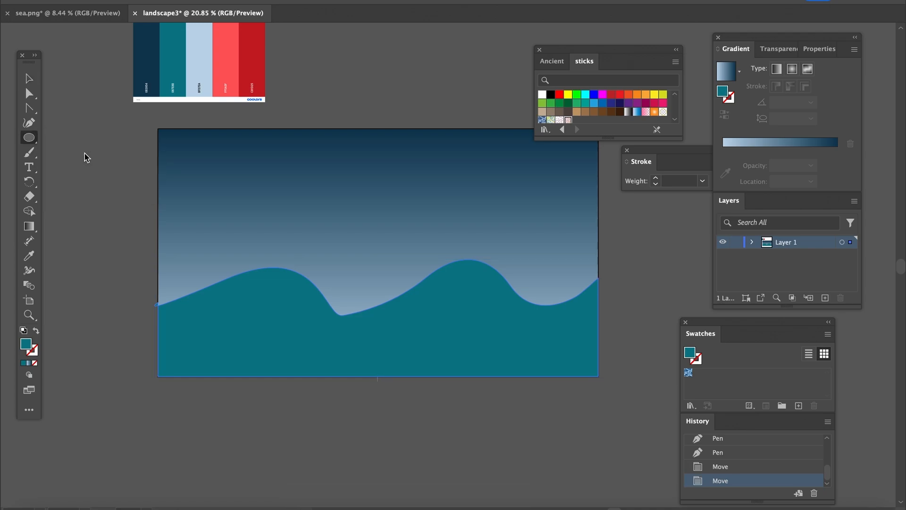
left_click(30, 256)
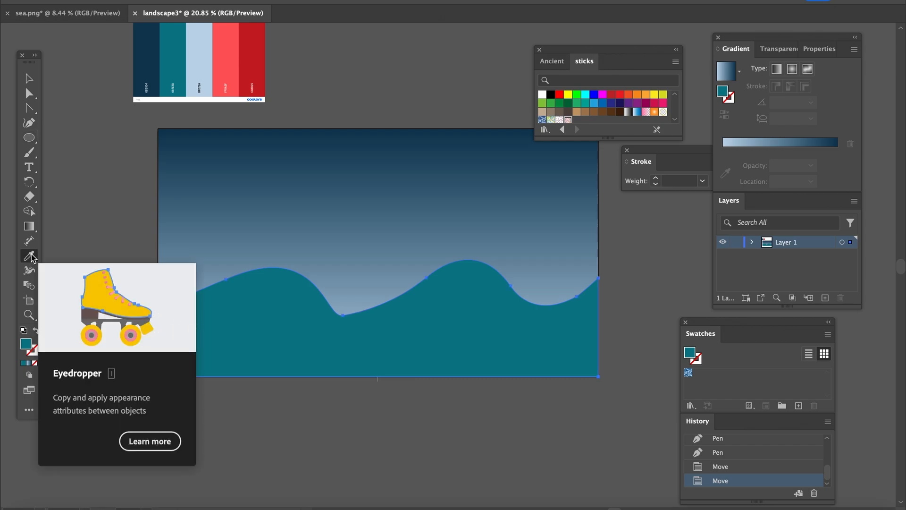
left_click(231, 61)
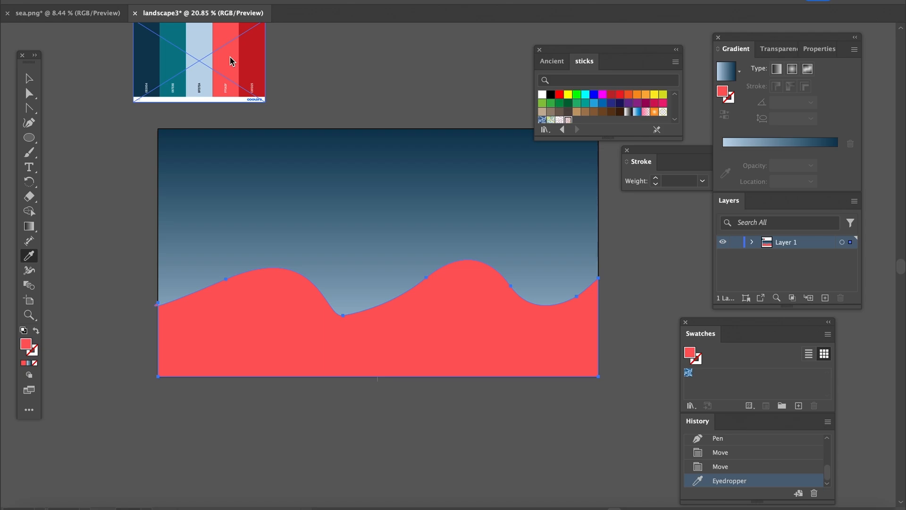
key("ctrl+z")
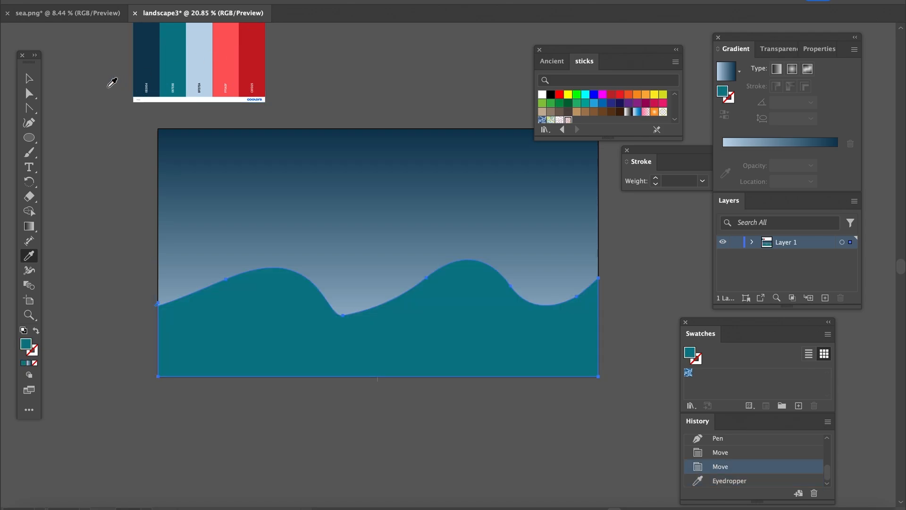
With the hill deselected, sample the palette's coral as the fill color and draw a circle over the left hill crest.
left_click(30, 80)
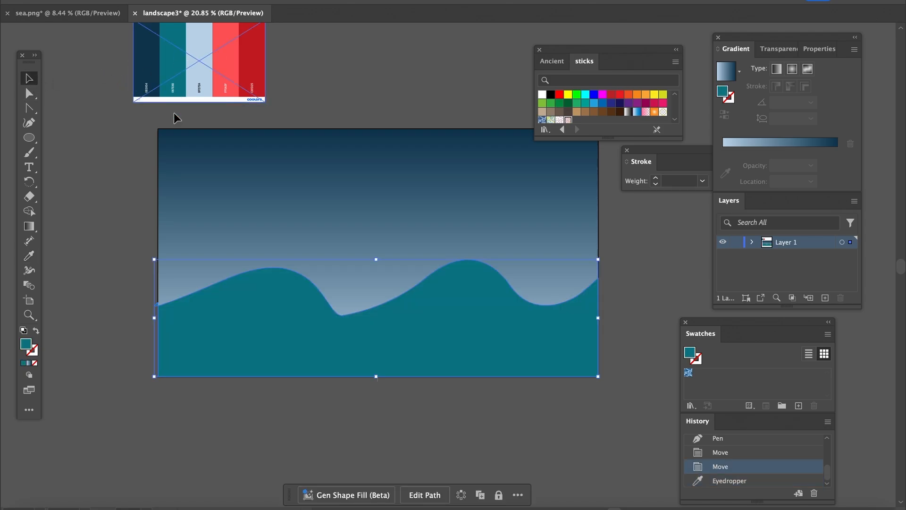
left_click(92, 106)
left_click(217, 69)
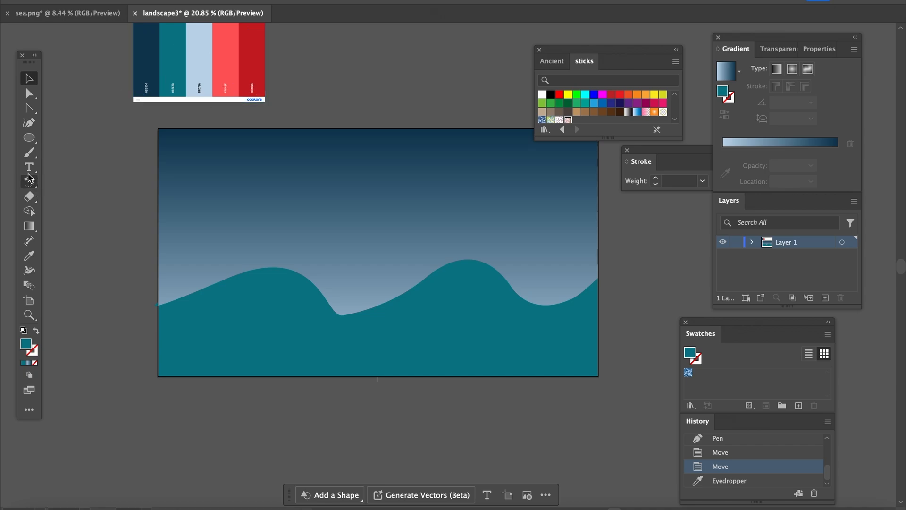
left_click(31, 256)
left_click(231, 75)
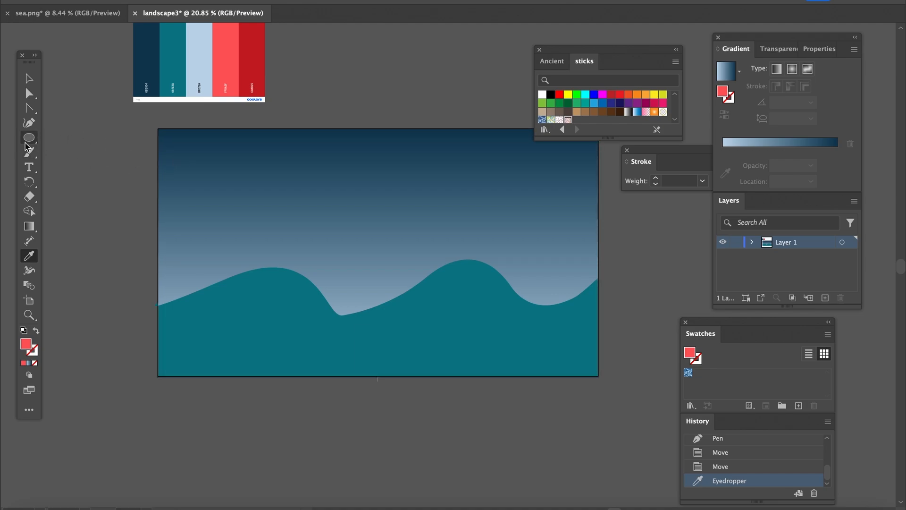
left_click(29, 137)
left_click_drag(224, 188, 348, 273)
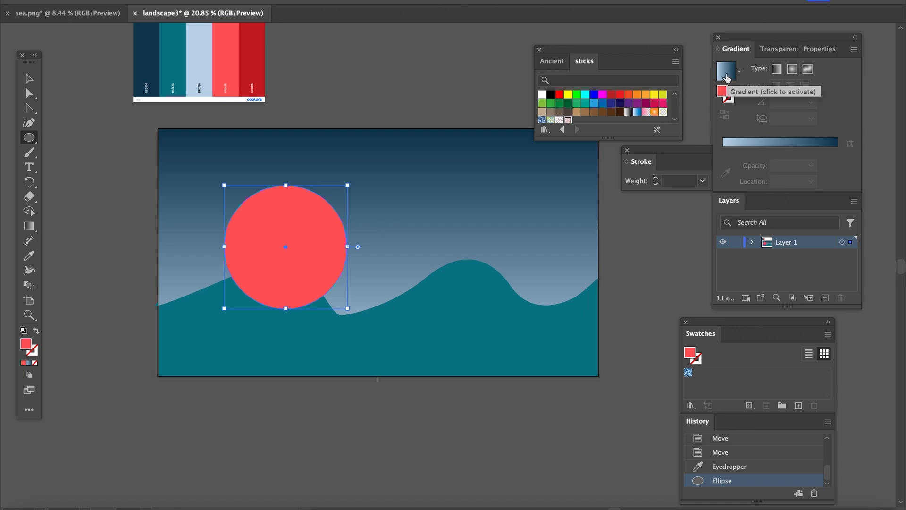
Apply the linear gradient to the circle and set its starting color stop to yellow.
left_click(760, 143)
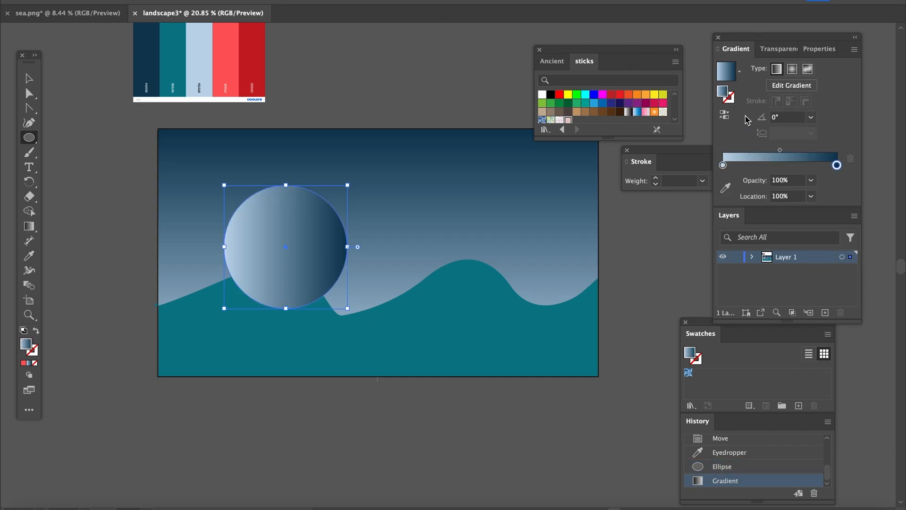
double_click(723, 165)
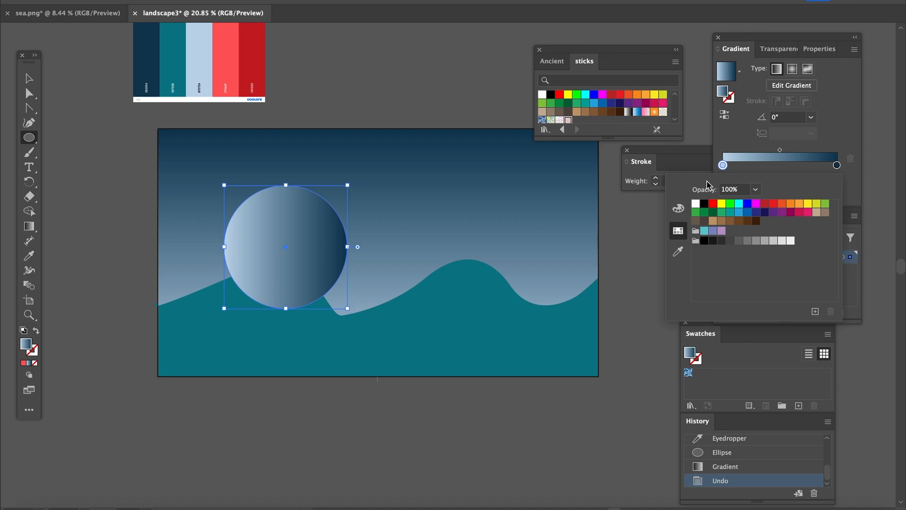
left_click(723, 207)
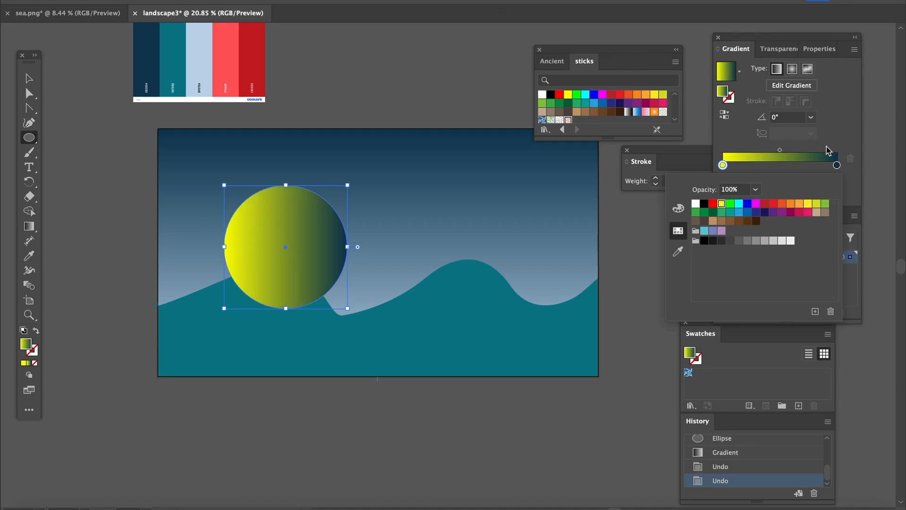
Set the circle gradient's ending color stop to the palette's dark red by sampling it with the color picker.
left_click(837, 166)
double_click(837, 165)
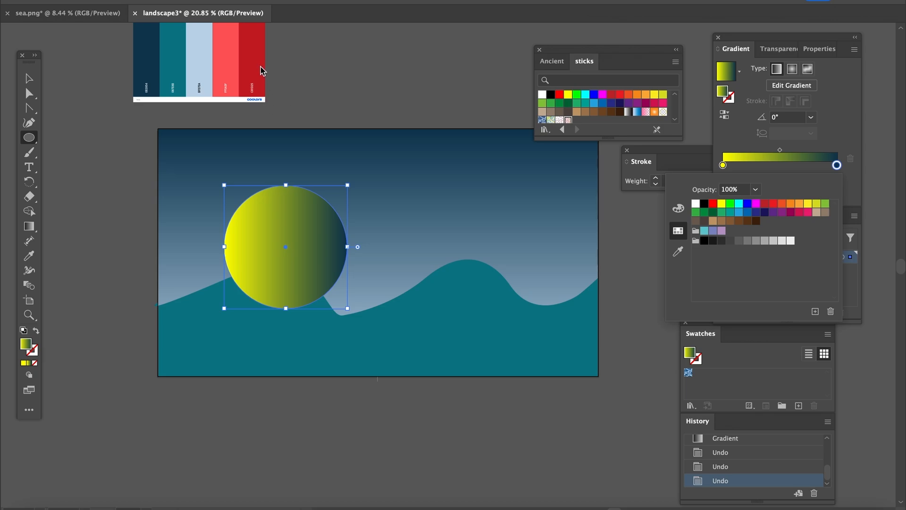
left_click(230, 59)
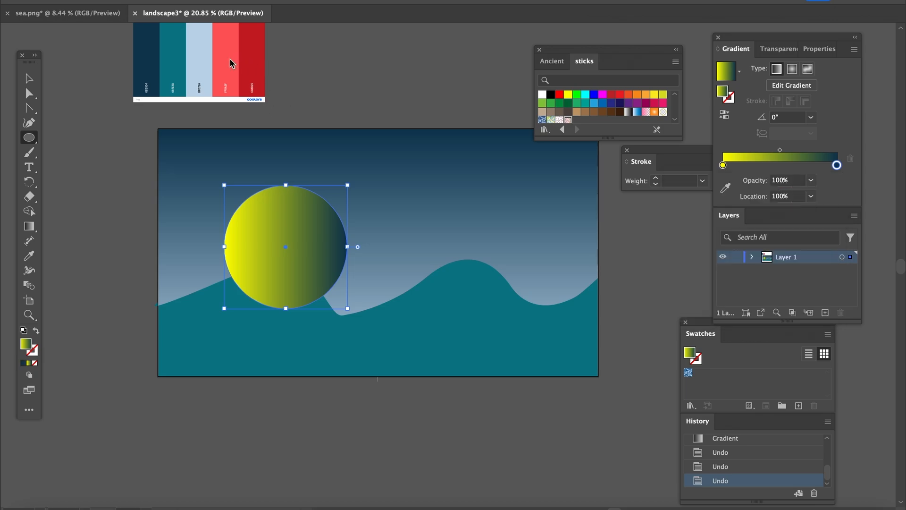
double_click(837, 165)
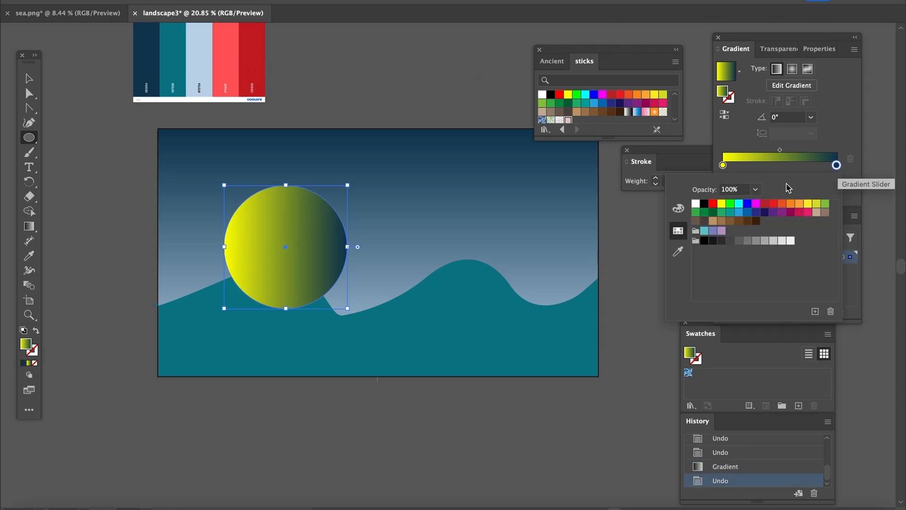
left_click(679, 252)
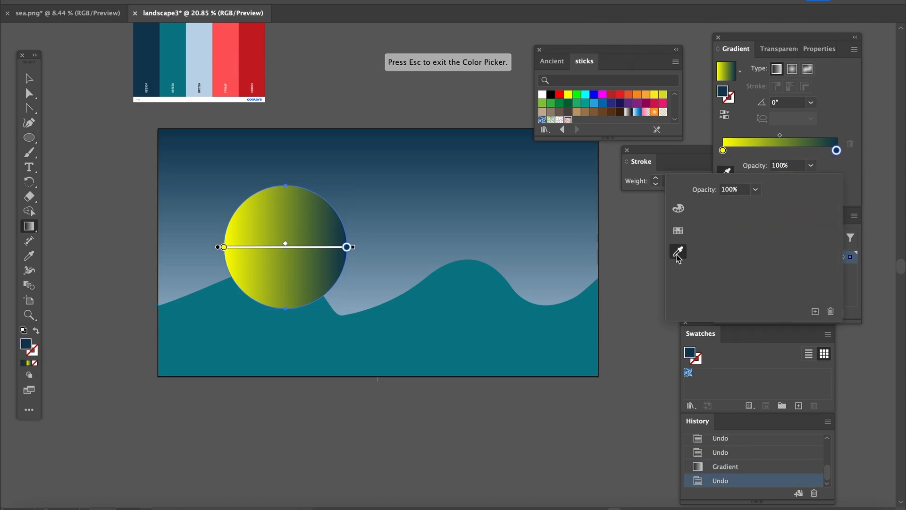
left_click(257, 65)
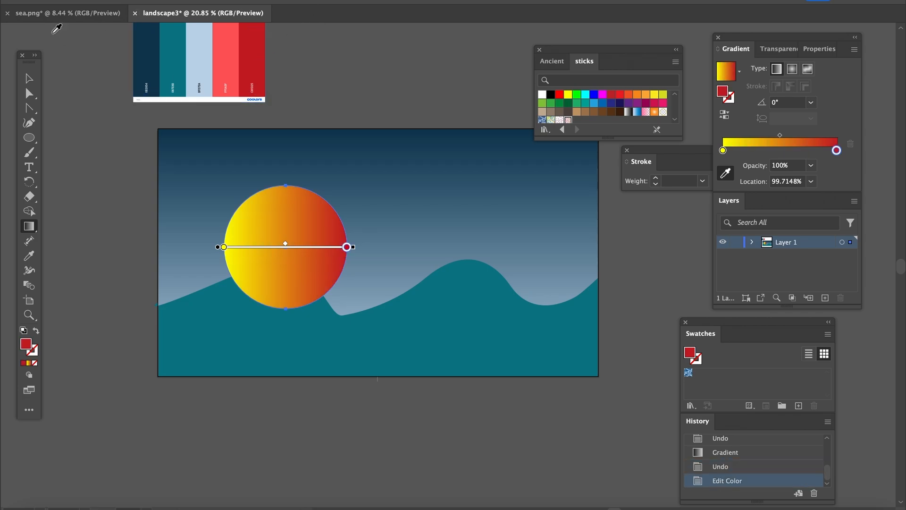
Move the gradient circle slightly down over the left hill and reorder it directly beneath the hill path in Layer 1.
left_click(28, 78)
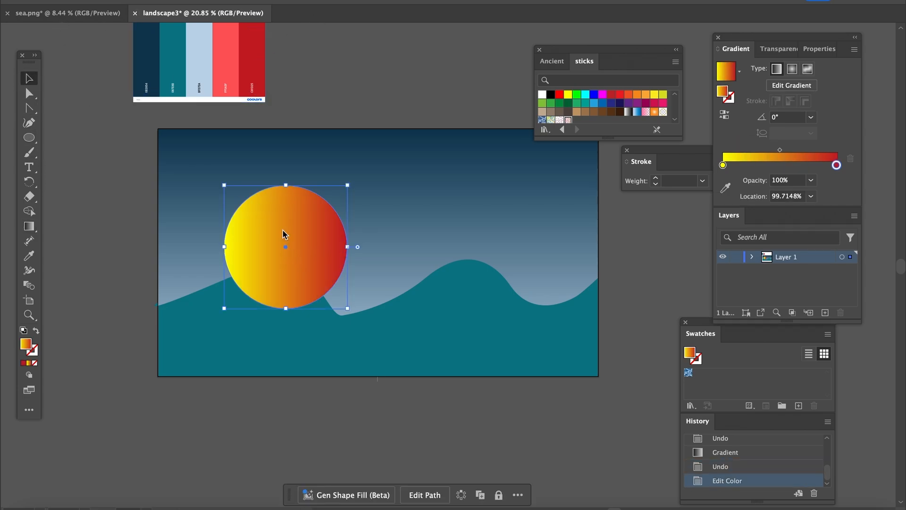
left_click_drag(282, 230, 278, 251)
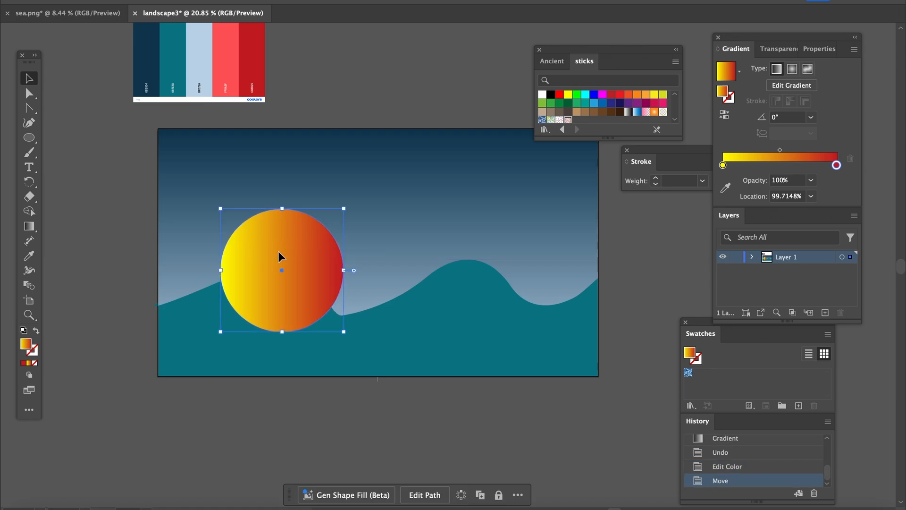
left_click(752, 257)
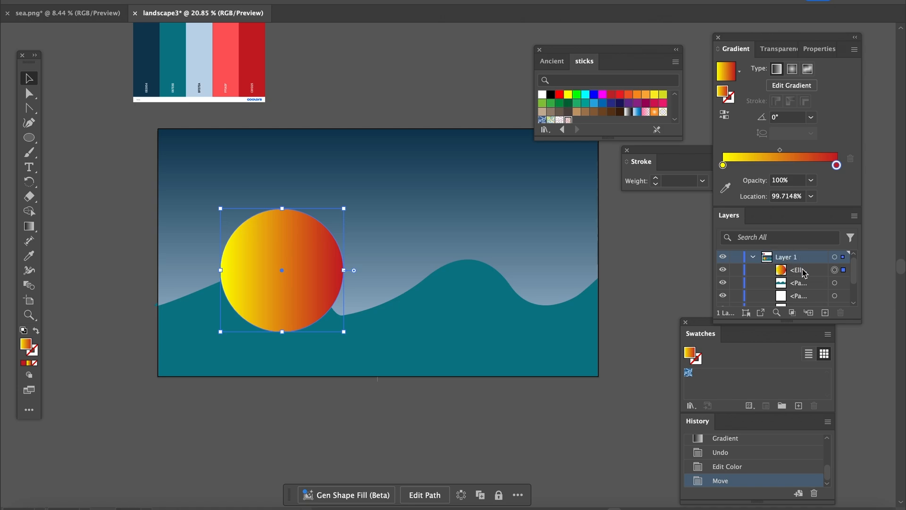
mouse_move(856, 277)
left_mouse_down()
mouse_move(856, 295)
mouse_move(854, 278)
left_mouse_up()
left_click(800, 273)
left_click_drag(800, 272, 804, 291)
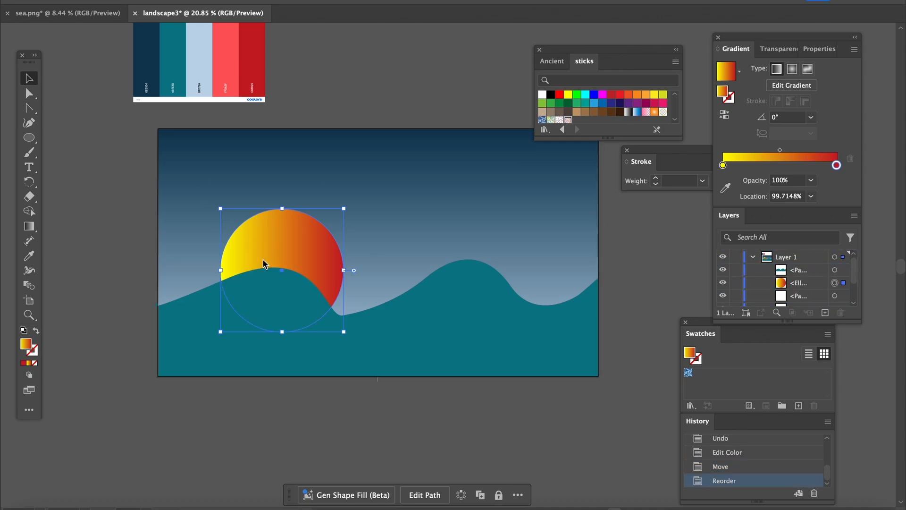
Reposition the sun so that it rises partly hidden behind the left hill's crest.
left_click_drag(263, 263, 270, 181)
left_click_drag(270, 194, 270, 242)
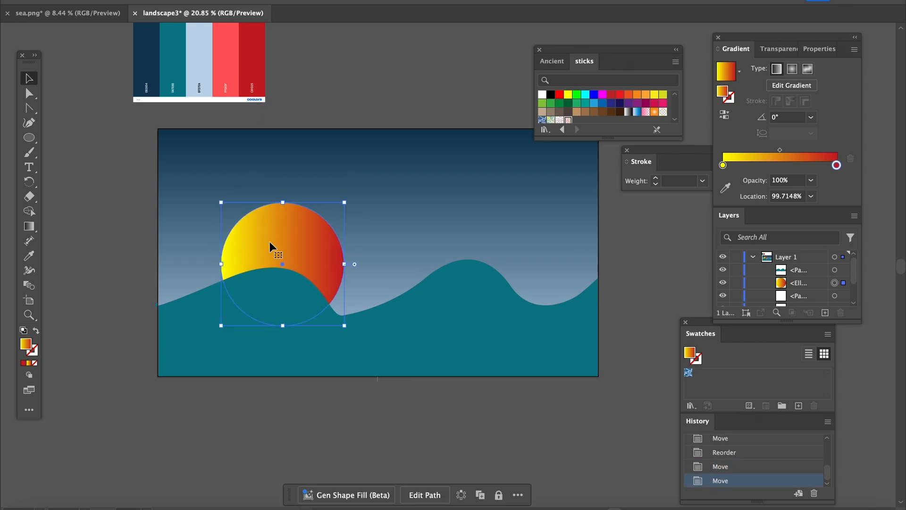
scroll(334, 109, "up", 3)
left_click(334, 109)
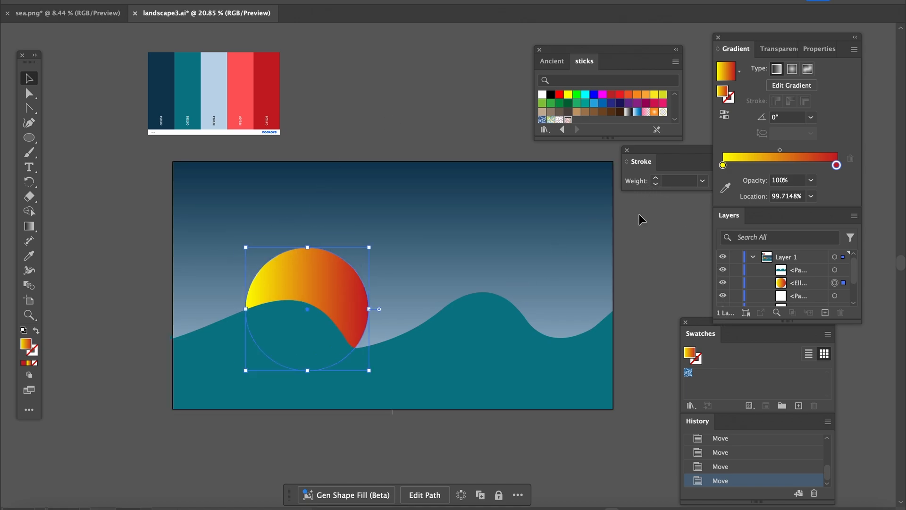
Give the teal hill shape an outline with a stroke weight of 10 pt.
left_click(496, 324)
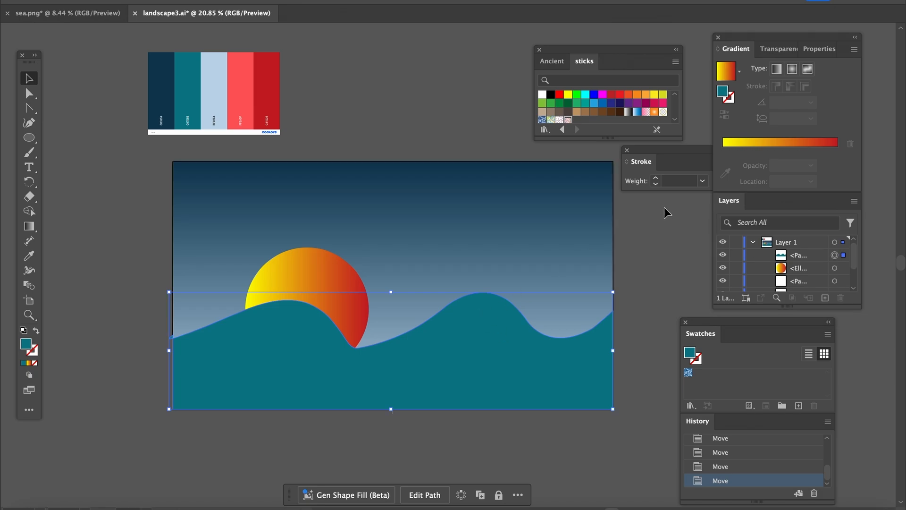
left_click(655, 178)
left_click(655, 178)
left_click(655, 177)
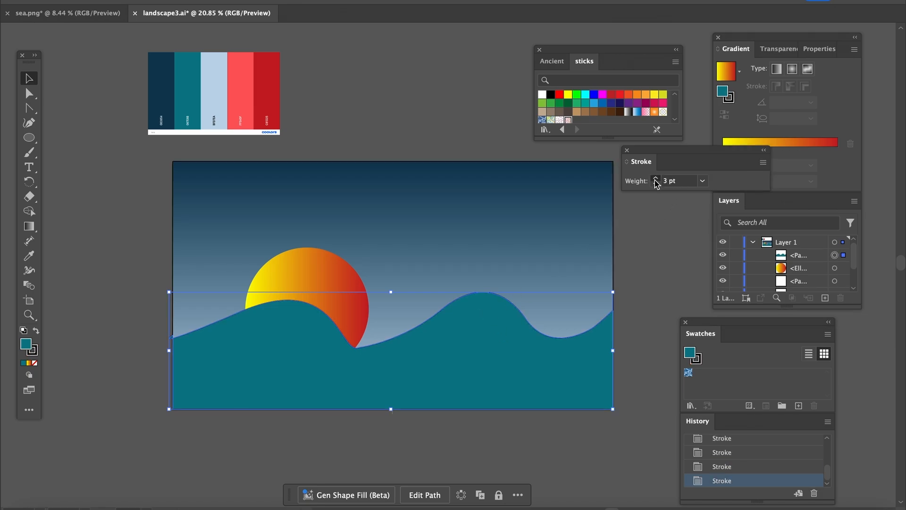
left_click(656, 178)
left_click(656, 178)
left_click(655, 178)
left_click(656, 178)
left_click(656, 178)
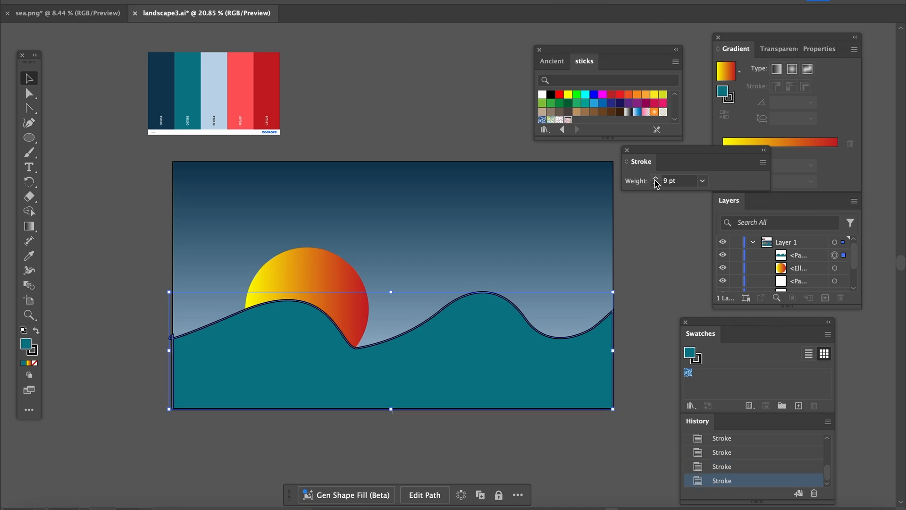
left_click(656, 177)
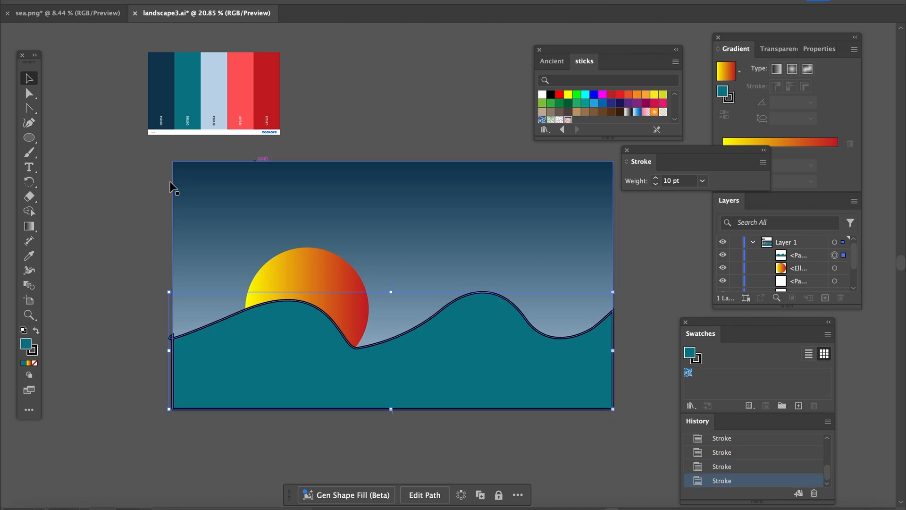
Set the teal hill's outline color to bright red, hex F20808.
left_click(36, 353)
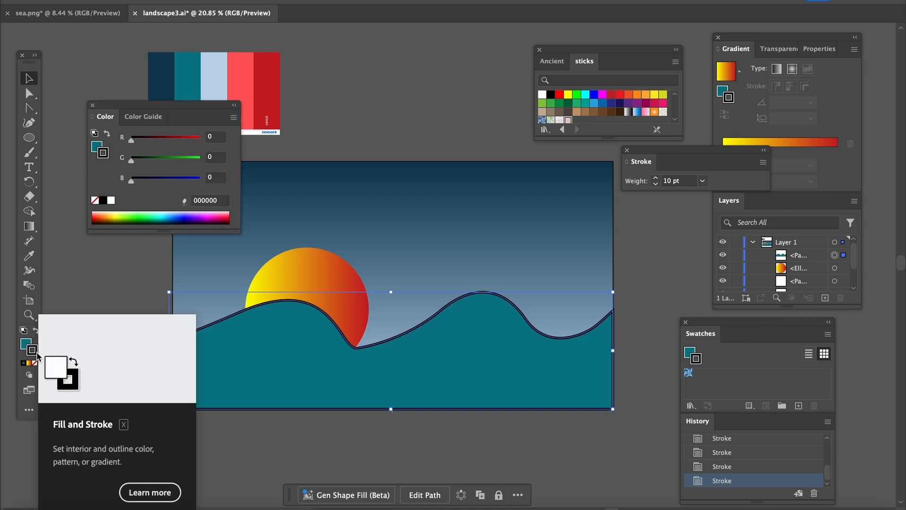
double_click(36, 353)
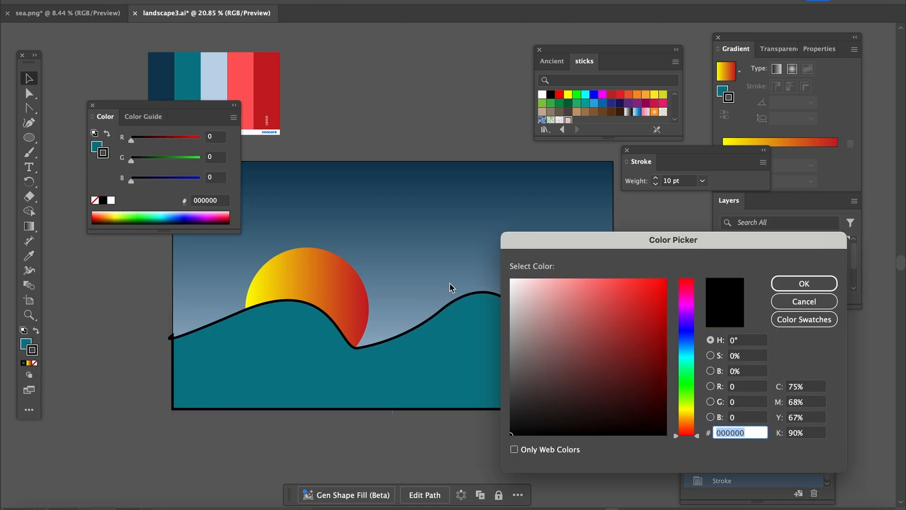
left_click(663, 286)
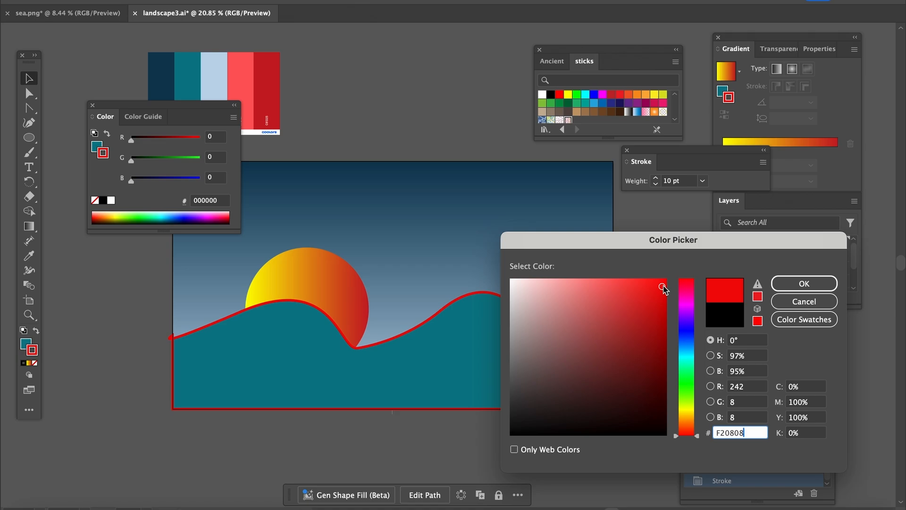
left_click(798, 287)
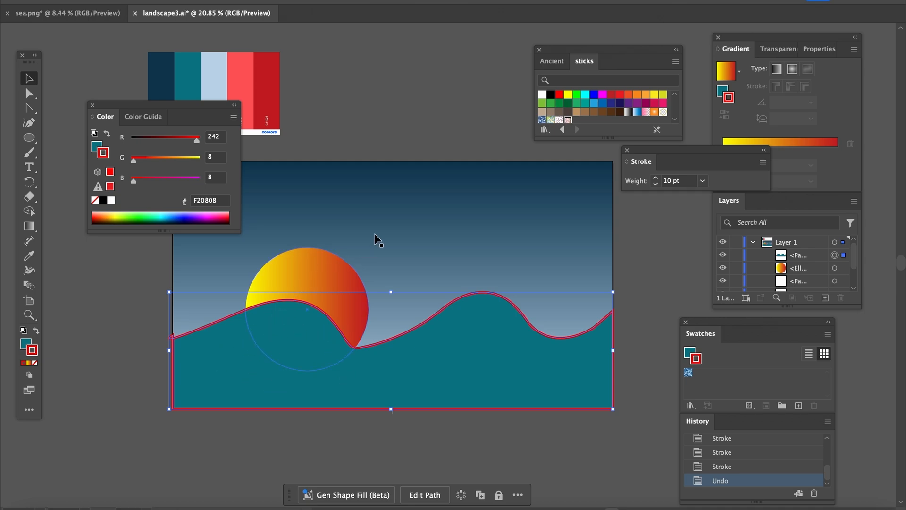
Apply the stick pattern swatch to the hill's outline and align the hill with the lower edge of the artboard.
left_click(569, 124)
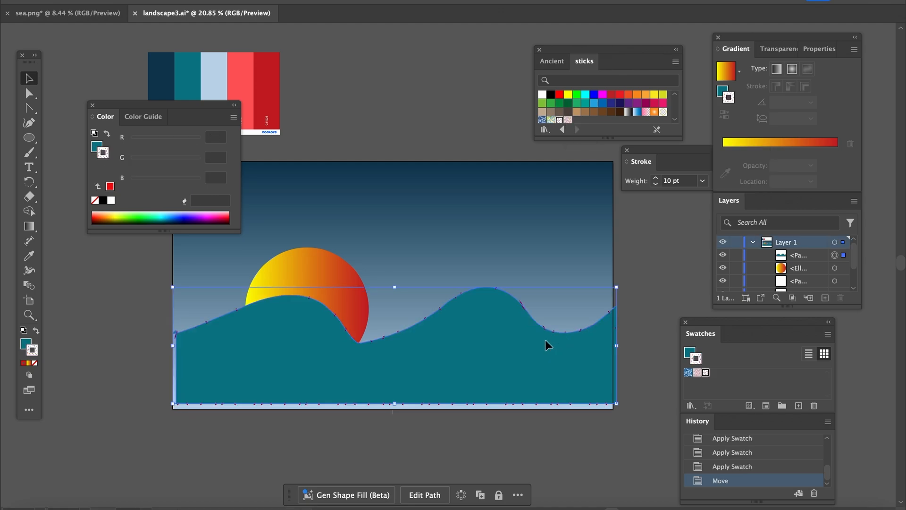
left_click_drag(545, 339, 541, 344)
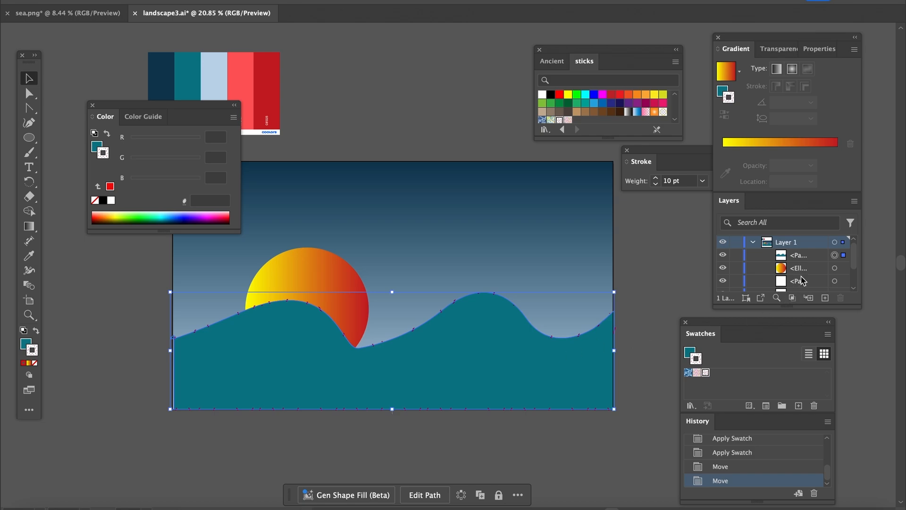
Duplicate the hill path within Layer 1 and select the upper copy.
left_click(792, 257)
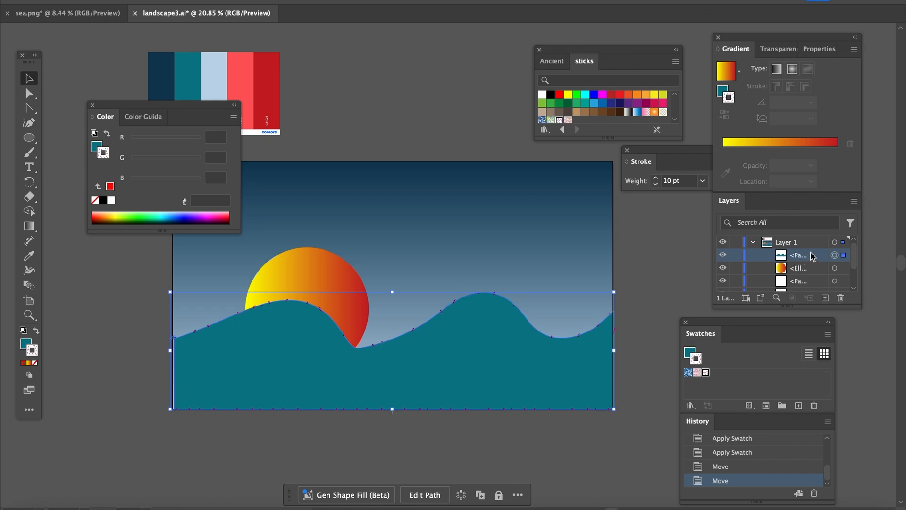
left_click_drag(812, 256, 826, 299)
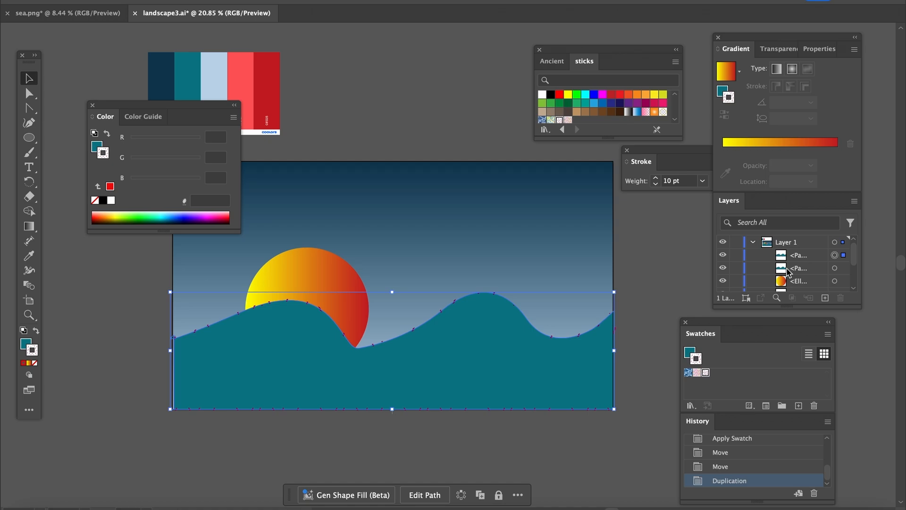
left_click(796, 256)
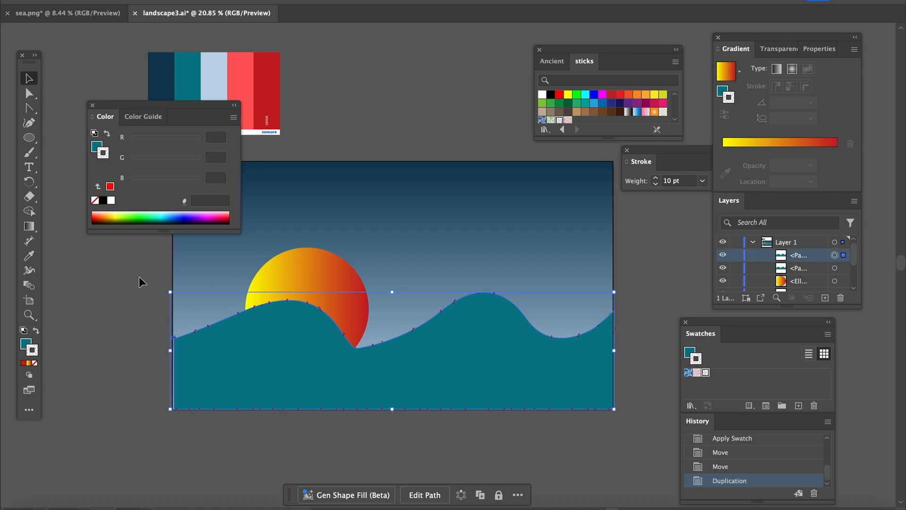
Give the upper hill copy a blue patterned outline and a dark-red stick pattern fill.
left_click(562, 118)
left_click(26, 344)
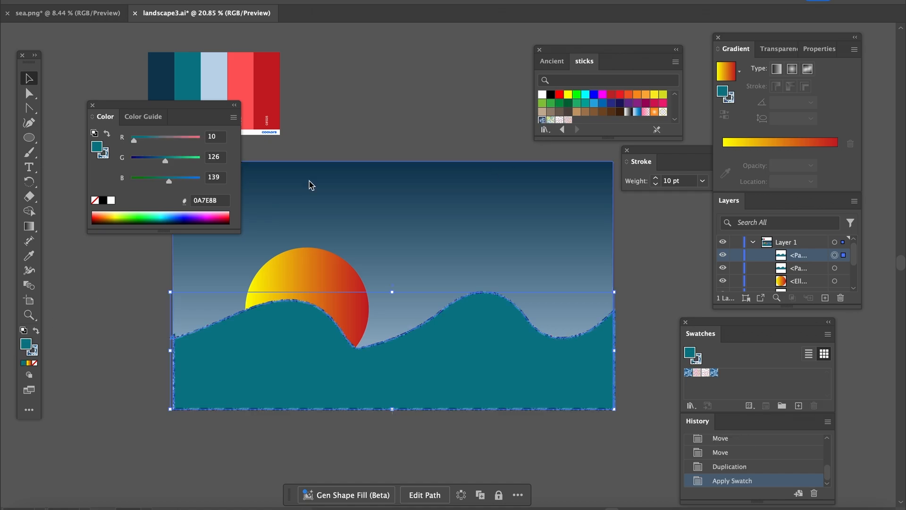
left_click(560, 120)
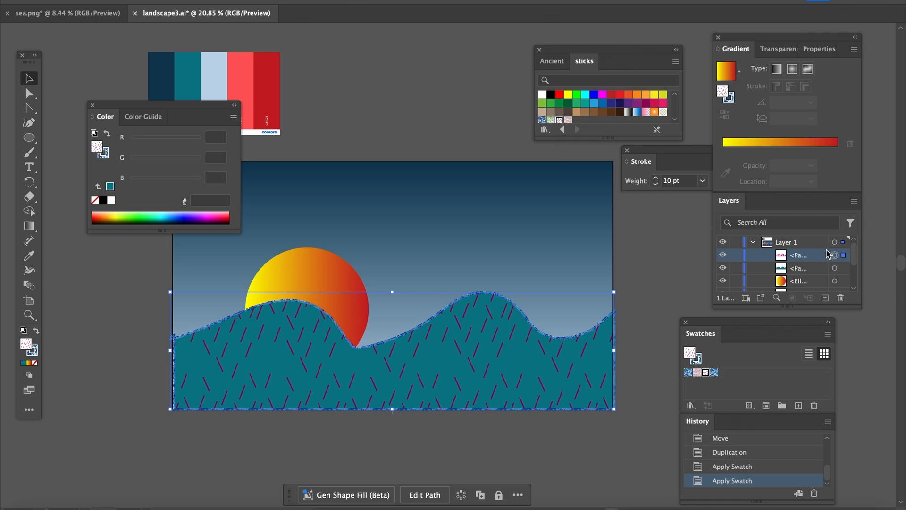
Compare the plain and patterned hill paths by hiding and showing each one in Layer 1.
left_click(723, 268)
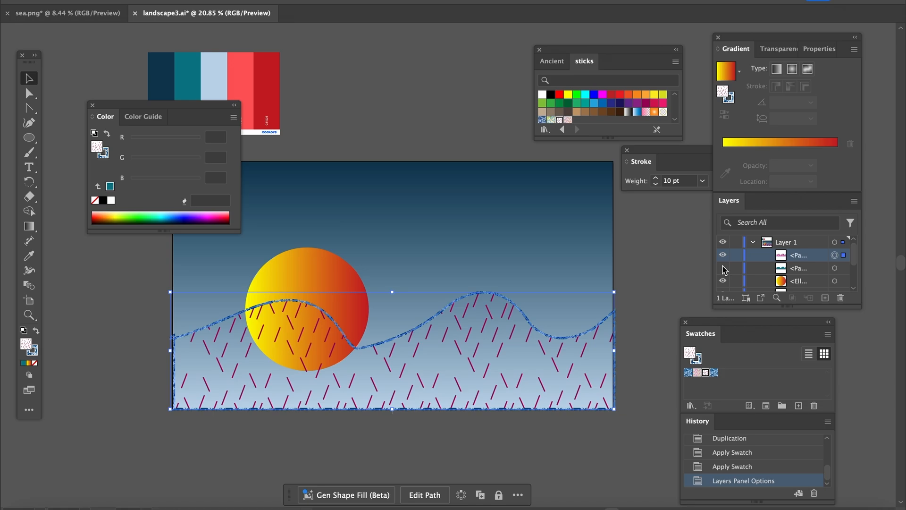
left_click(723, 269)
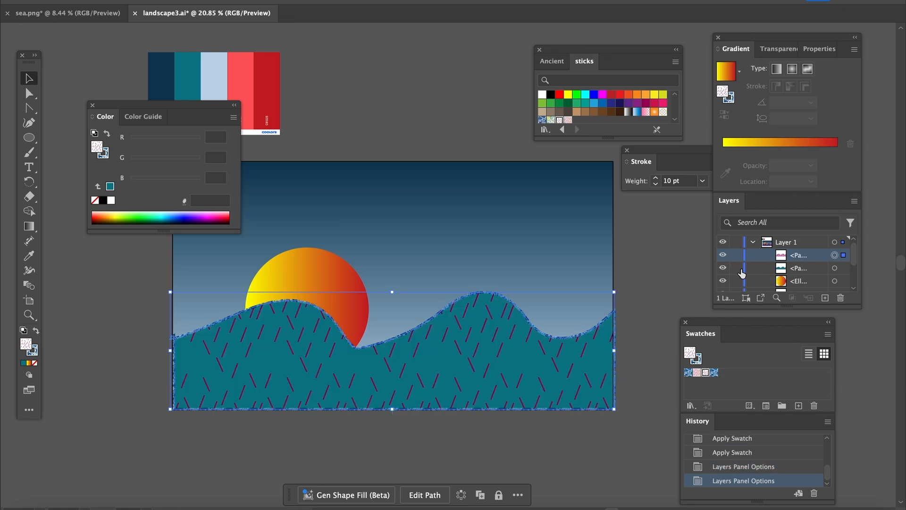
left_click(802, 268)
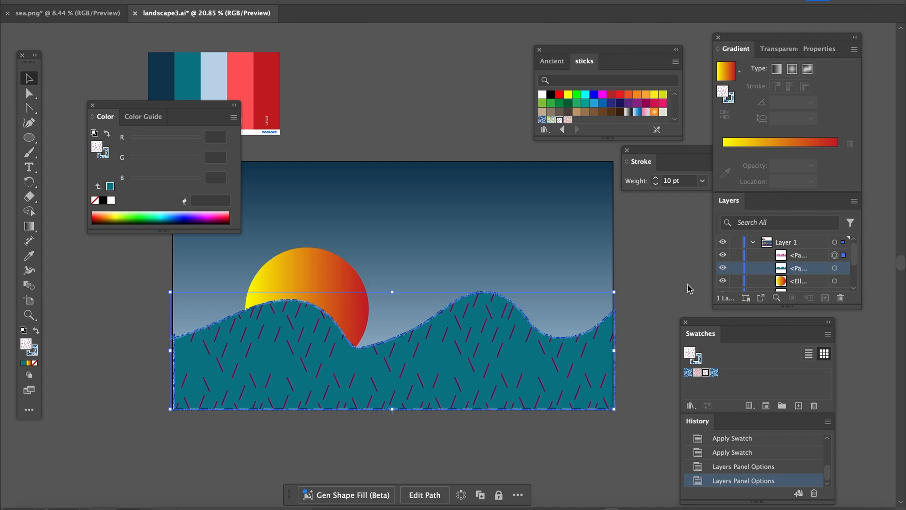
left_click(723, 255)
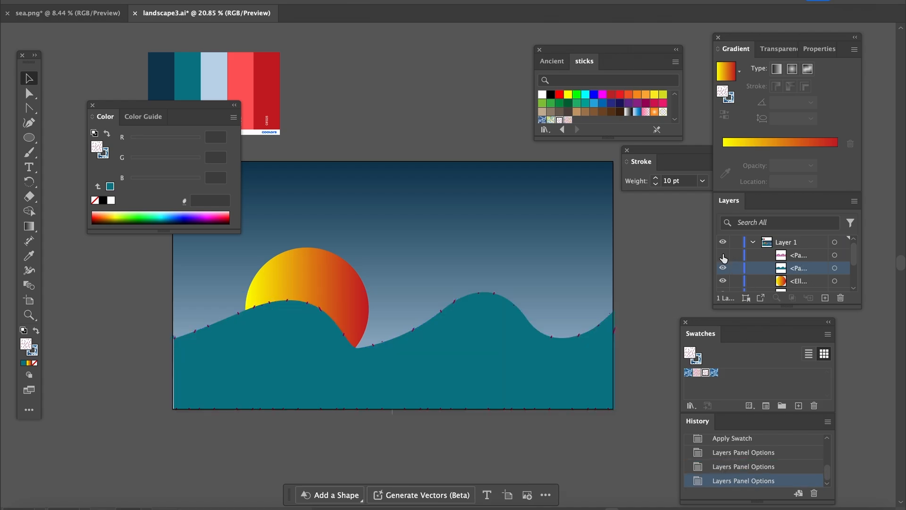
left_click(723, 255)
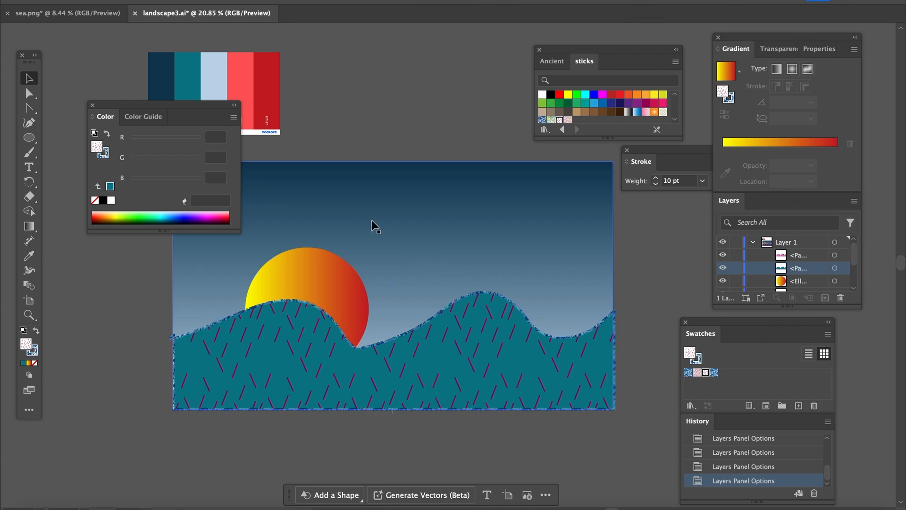
Duplicate the gradient sun ellipse within Layer 1 and select the upper copy.
left_click(319, 282)
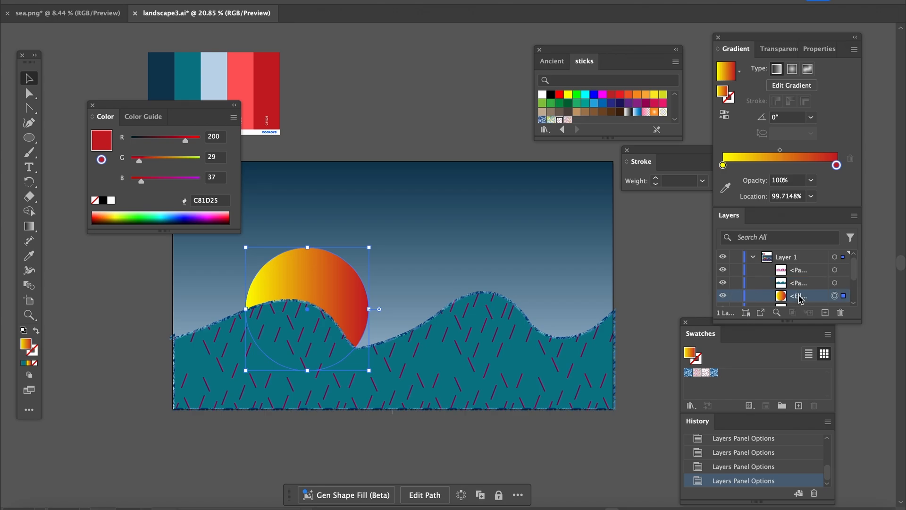
left_click_drag(813, 299, 826, 313)
scroll(808, 287, "up", 3)
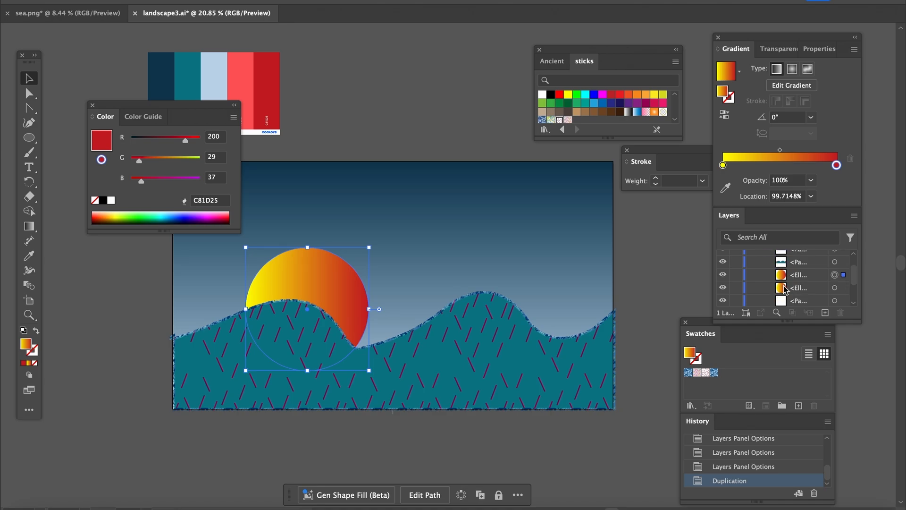
left_click(796, 277)
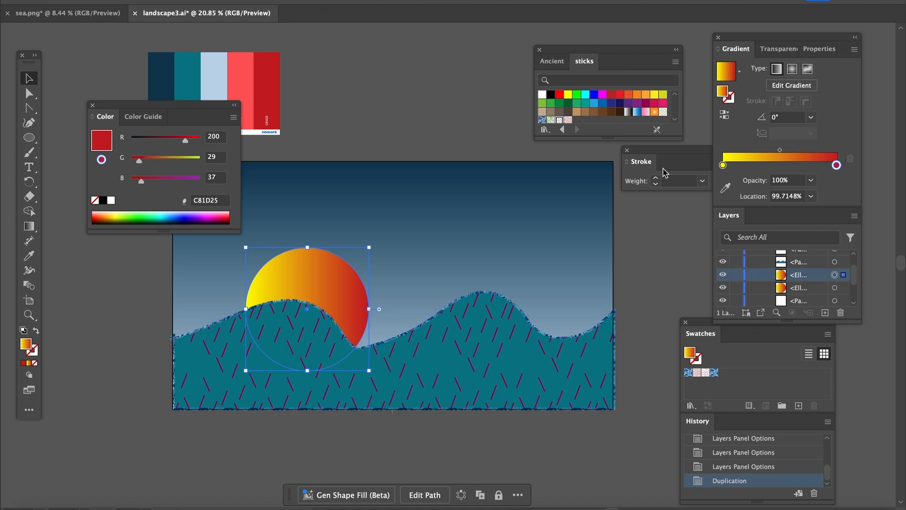
Try gradient and pattern swatches on the upper sun copy and settle on the dark-red stick pattern as its fill.
left_click(663, 113)
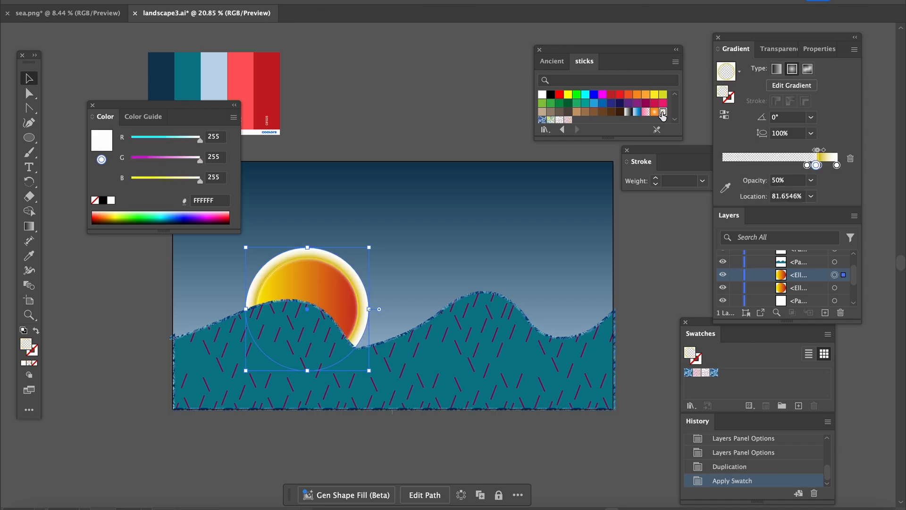
left_click(645, 112)
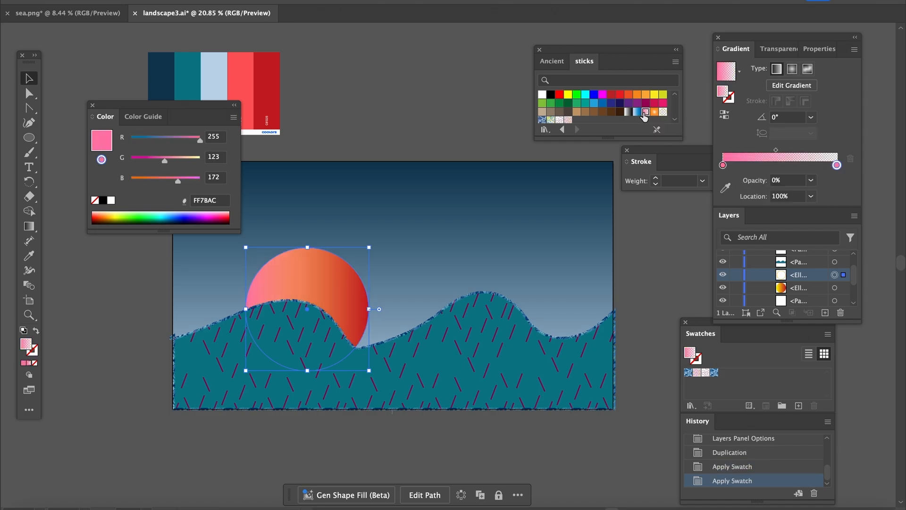
left_click(551, 120)
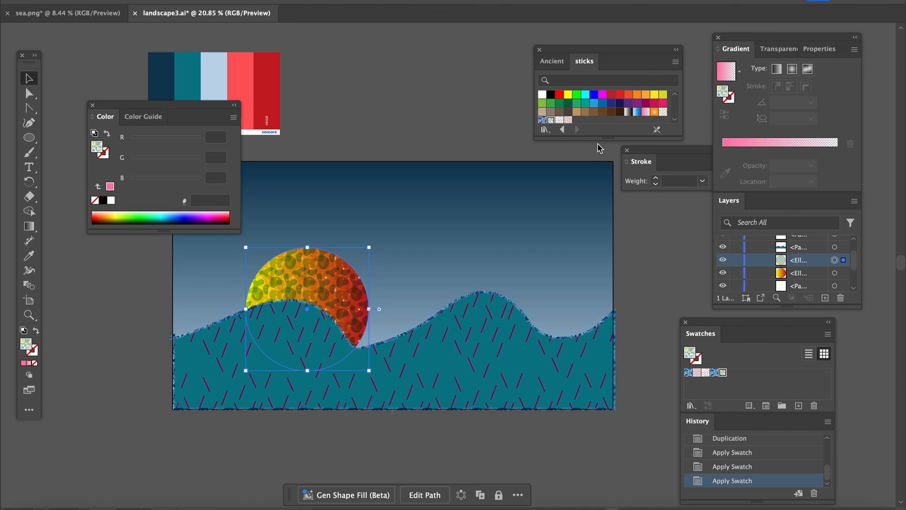
left_click(568, 120)
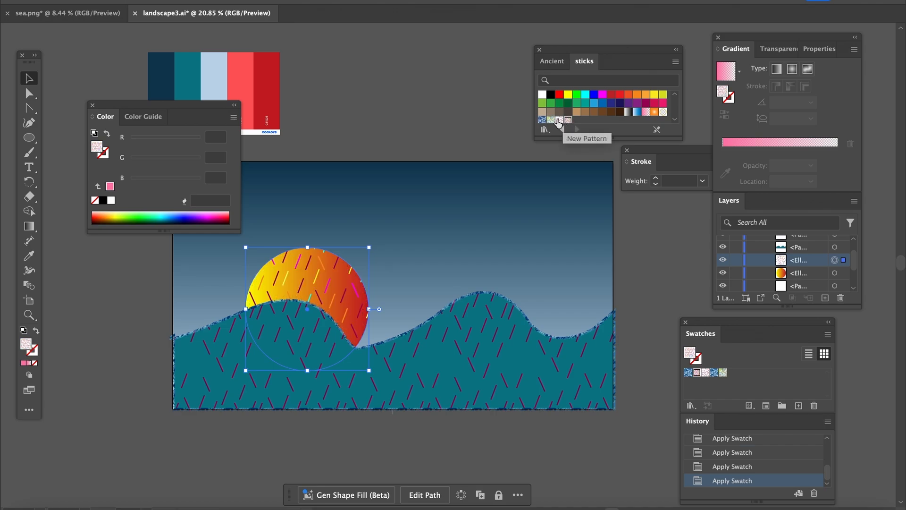
left_click(560, 120)
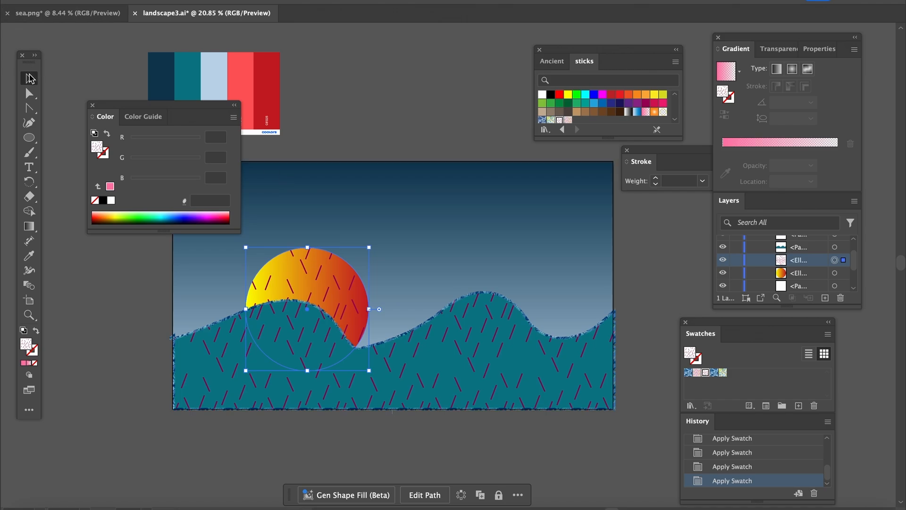
Try moving the patterned sun copy up and to the right, and undo the move.
left_click_drag(295, 262, 317, 230)
key("ctrl+z")
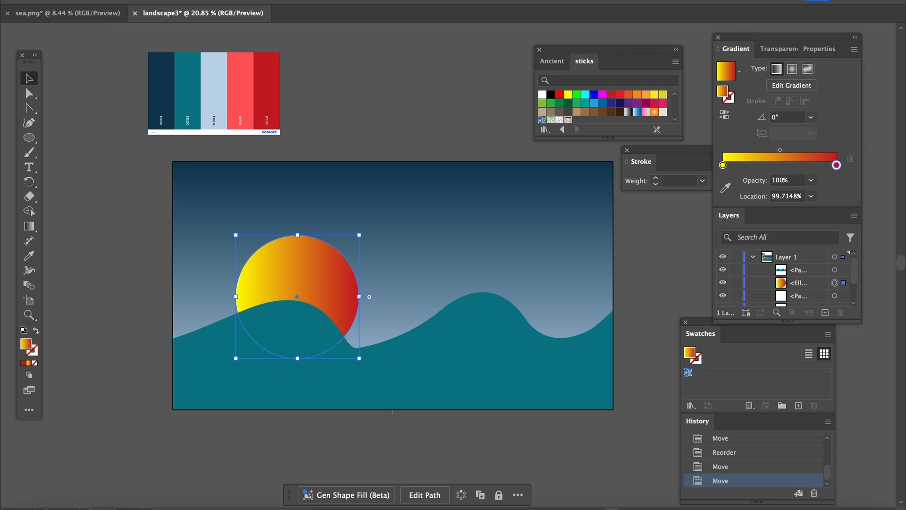
Save the document on the computer as landscape3.ai in Adobe Illustrator format, compatible with Illustrator 2020.
left_click(87, 0)
left_click(105, 109)
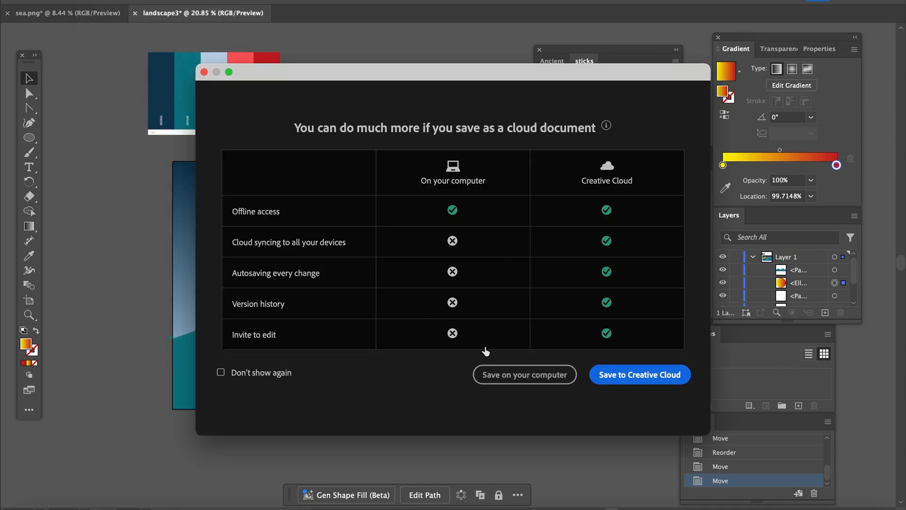
left_click(510, 374)
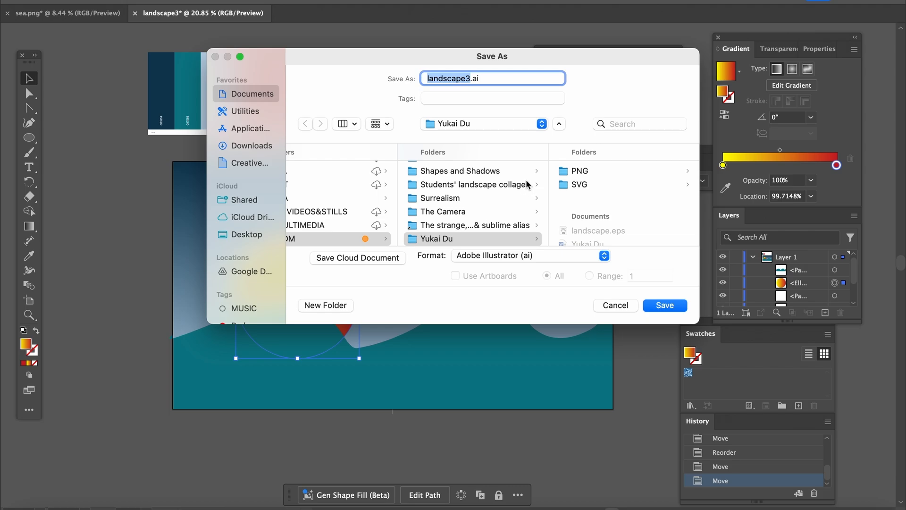
scroll(509, 203, "down", 1)
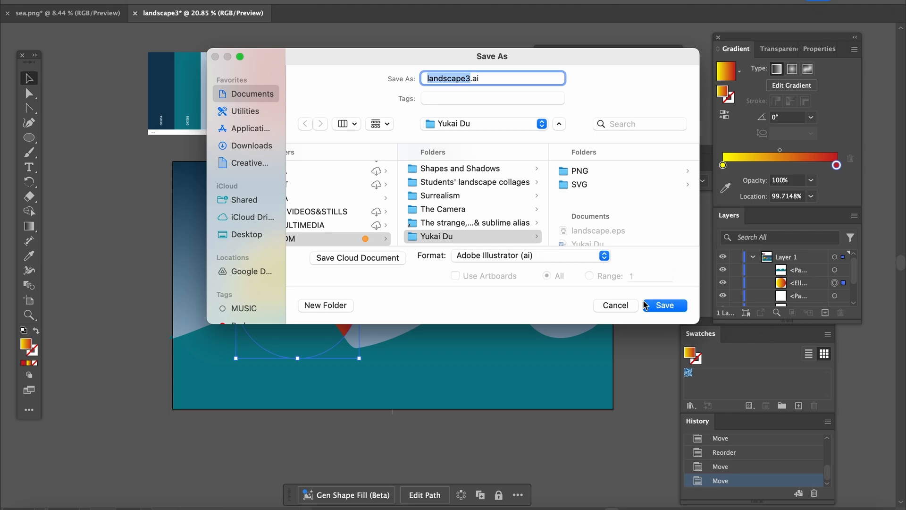
left_click(660, 307)
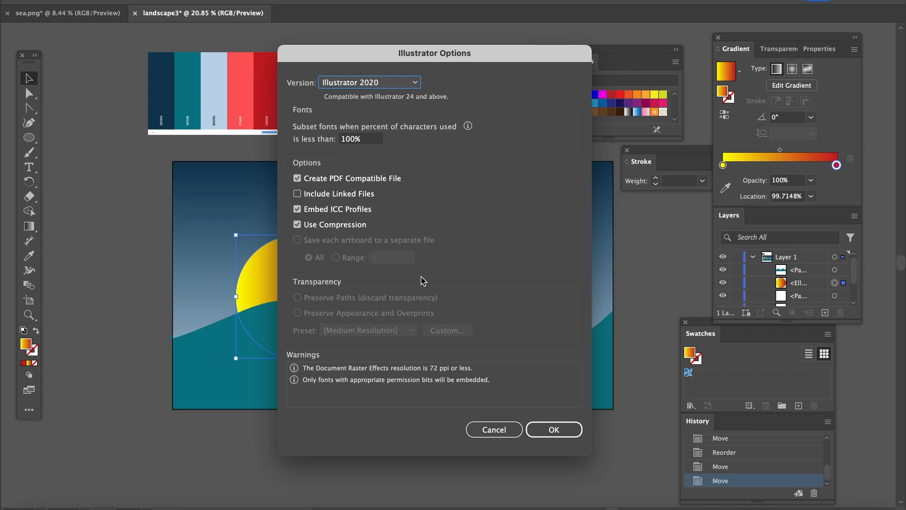
left_click(553, 434)
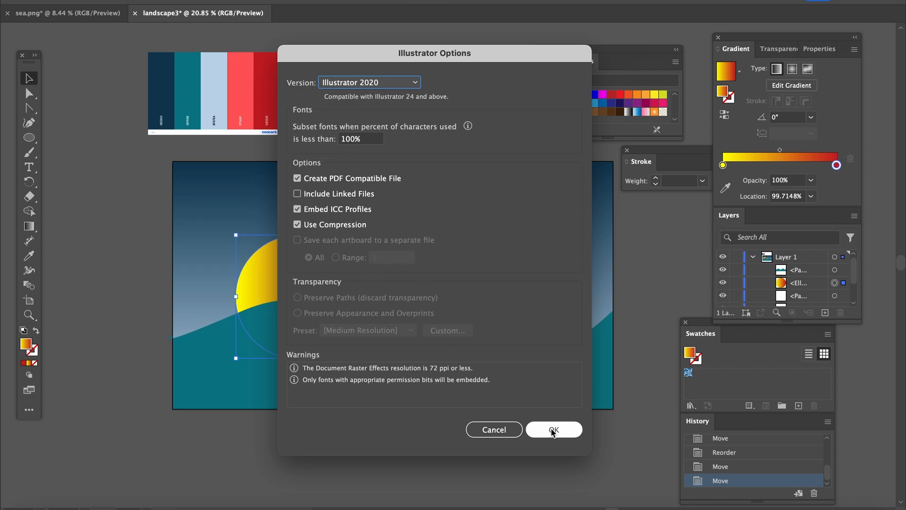